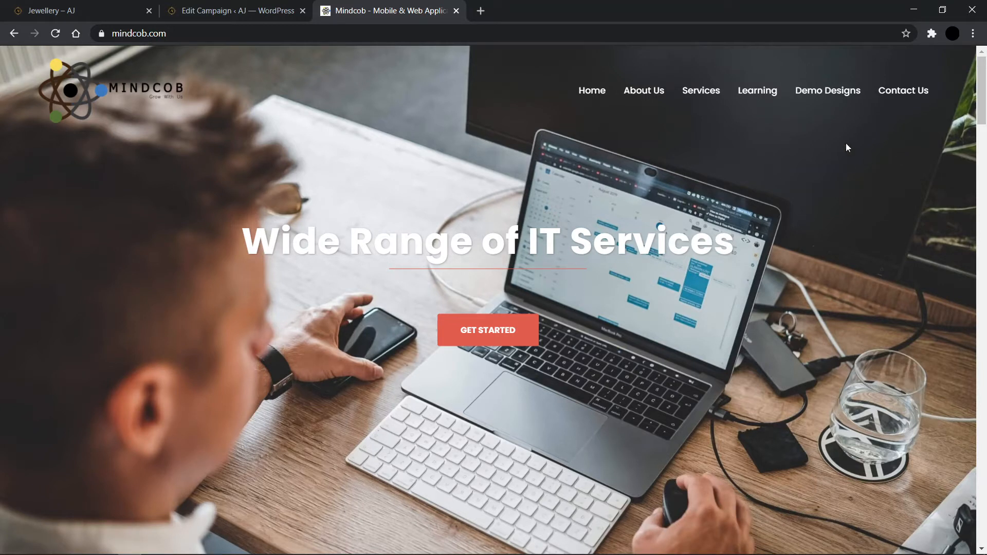
Open the WordPress tutorials page of the Mindcob site and look through its blog posts and sidebar.
mouse_move(757, 91)
click(756, 124)
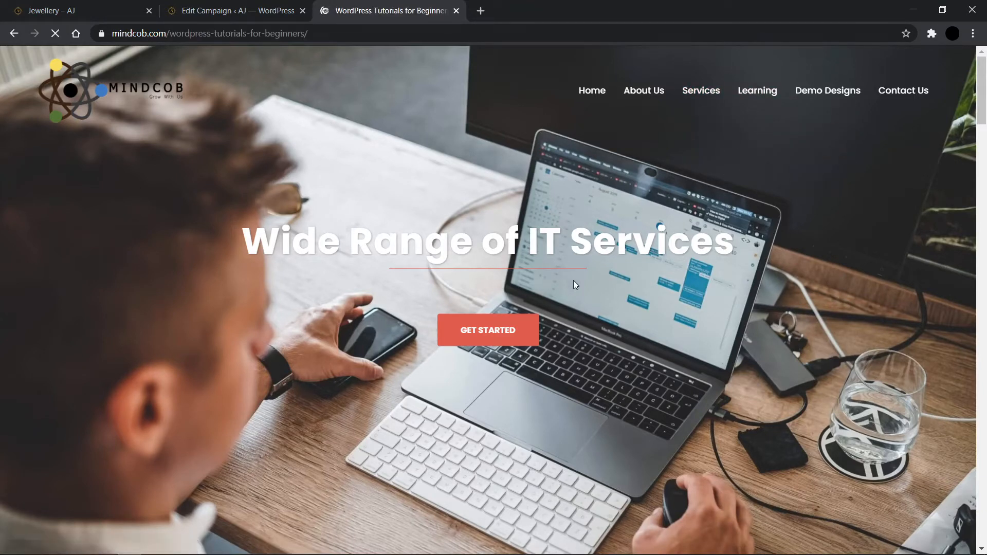
scroll(576, 285, down, 15)
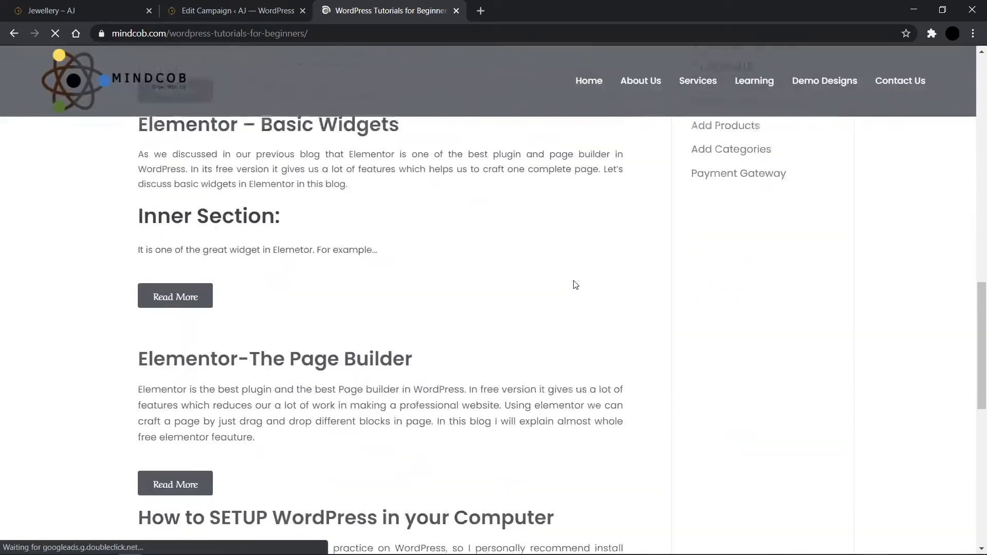
scroll(575, 285, down, 1)
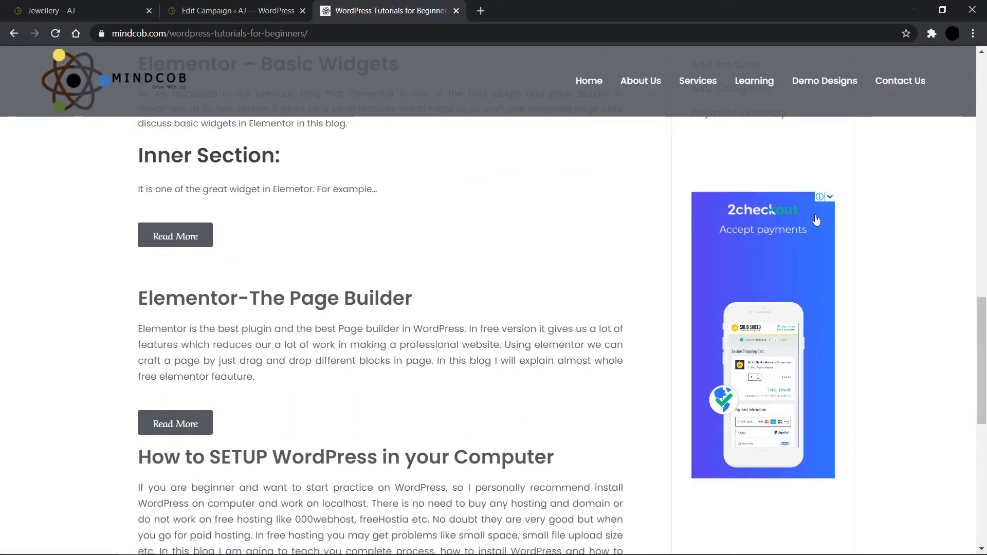
scroll(324, 273, up, 3)
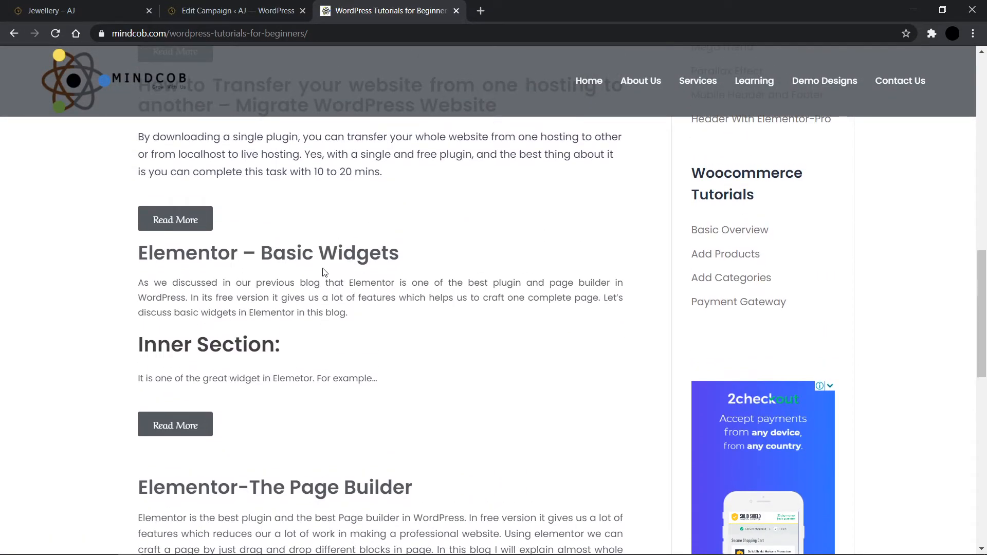
scroll(325, 272, up, 12)
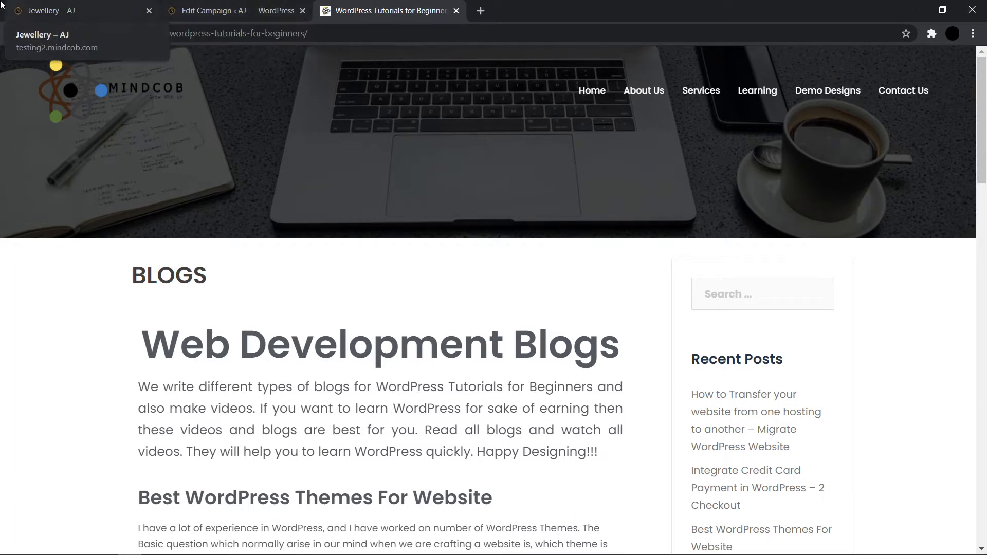
Switch to the jewellery store page and look through the products listed in the Jewellery category.
click(78, 4)
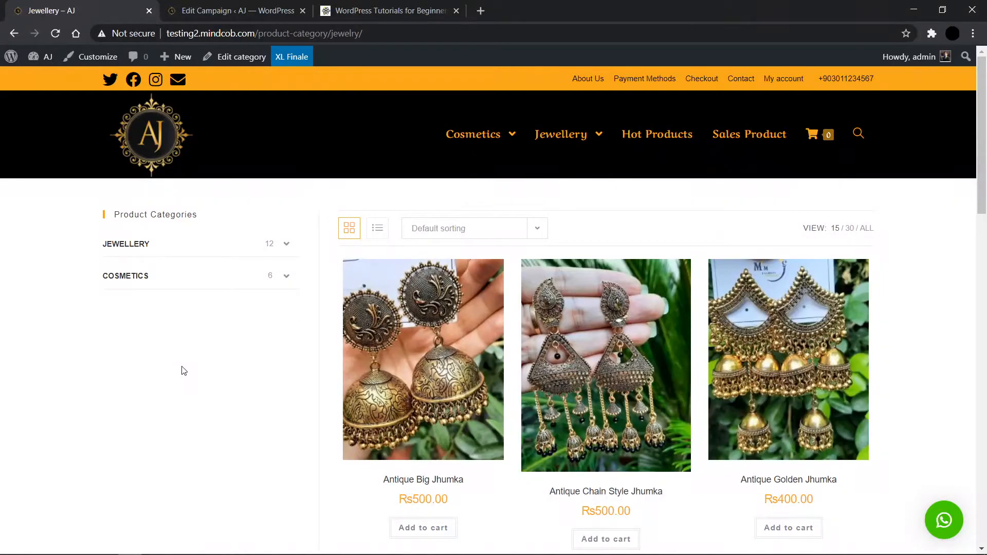
scroll(183, 370, down, 10)
scroll(183, 370, up, 10)
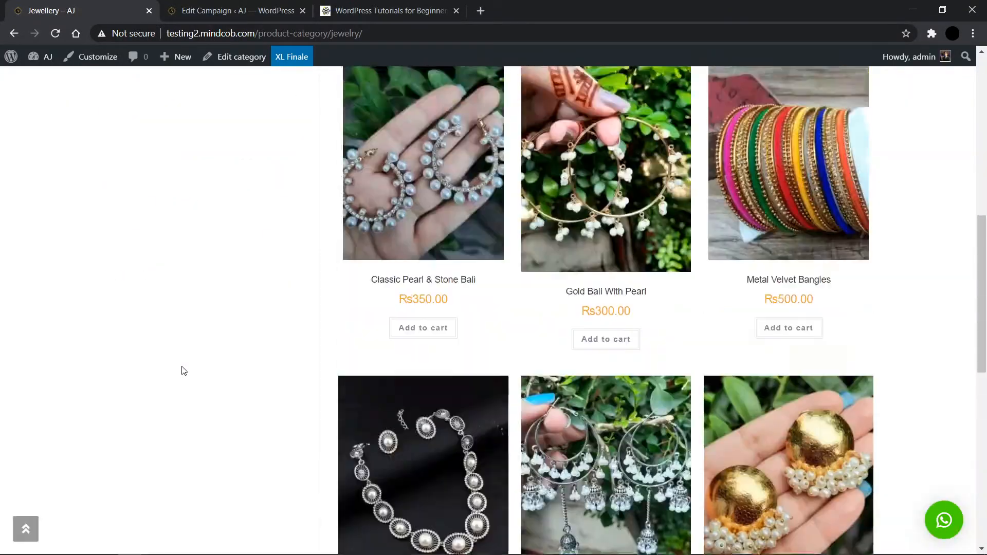
scroll(184, 371, down, 13)
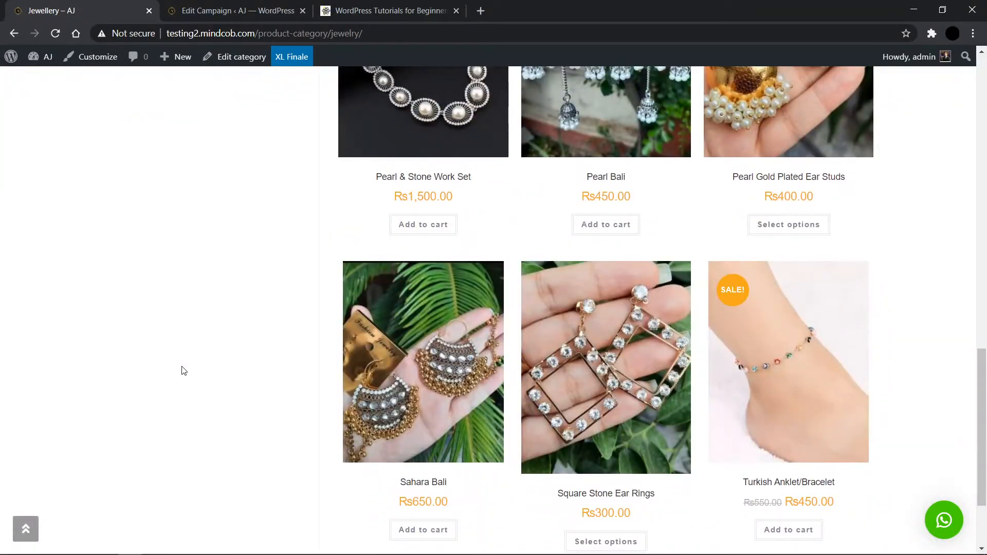
scroll(184, 370, up, 3)
scroll(183, 370, up, 8)
scroll(426, 401, up, 7)
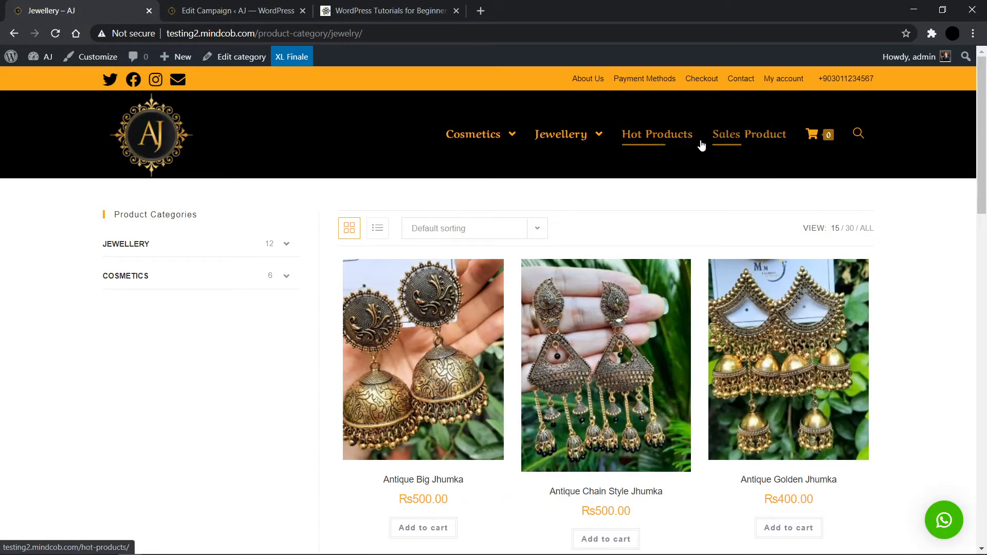
View the store's Sales Product page, then return to the Jewellery category.
click(753, 146)
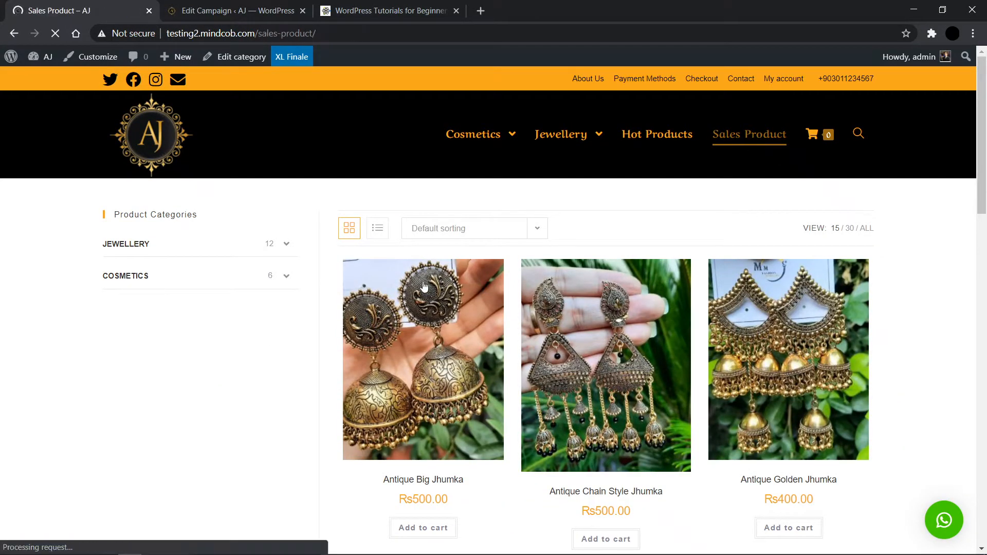
mouse_move(444, 143)
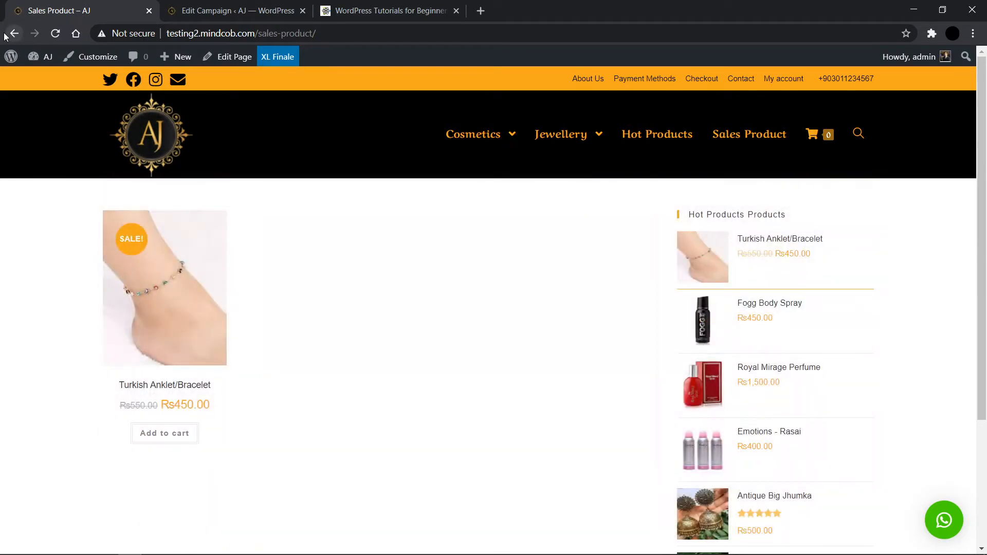
click(5, 35)
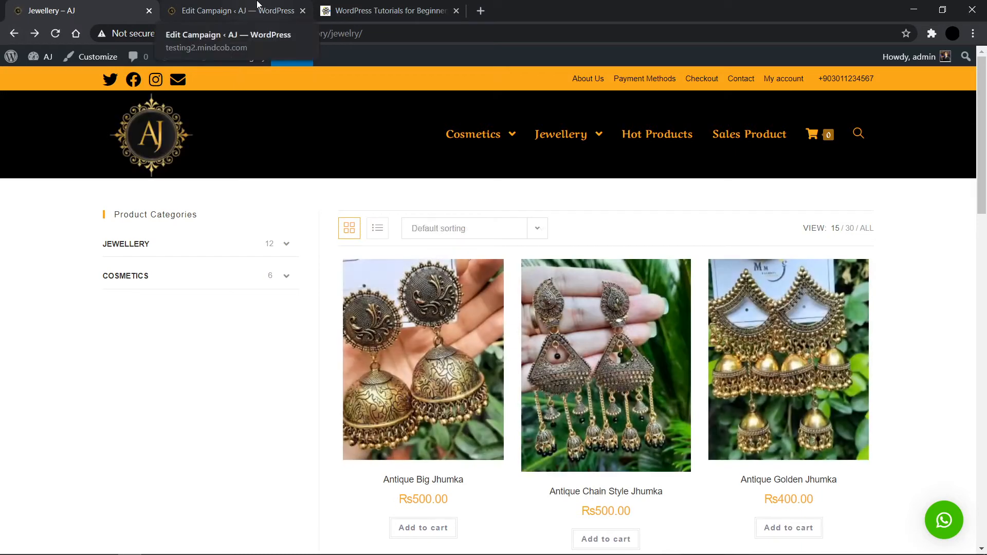
Open the installed plugins list in the WordPress admin and copy the name "Finale Lite - Sales Countdown Timer & Discount for WooCommerce".
click(257, 7)
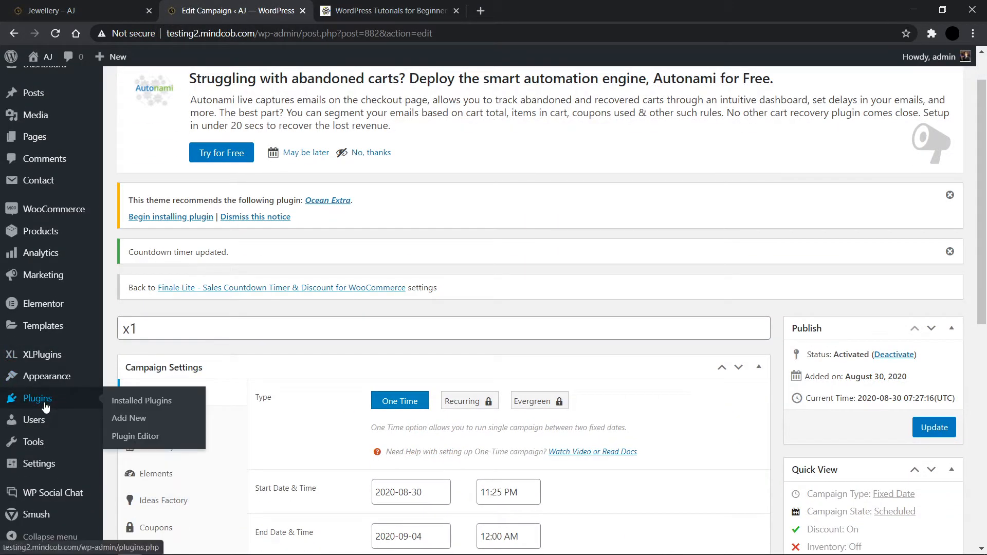
click(46, 405)
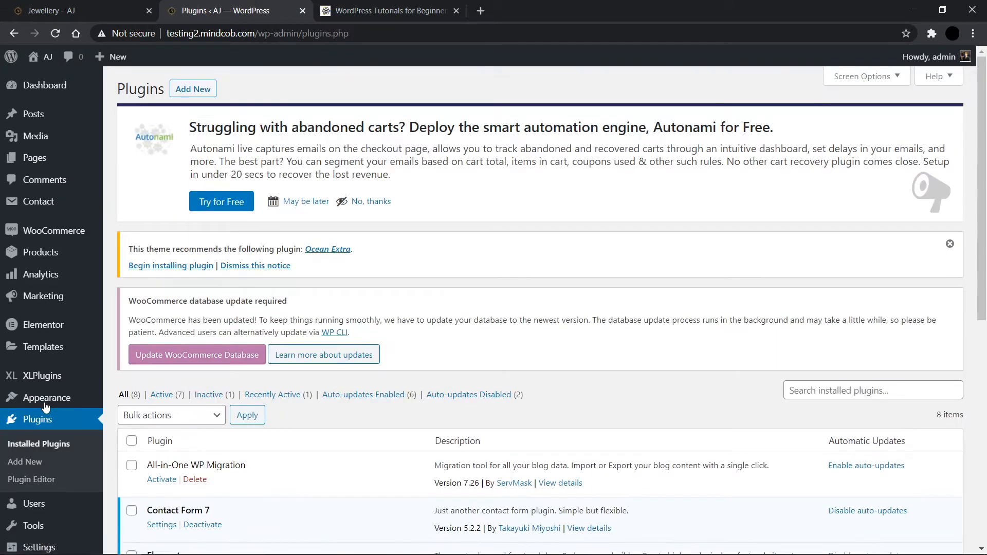
scroll(291, 373, down, 5)
scroll(292, 373, down, 2)
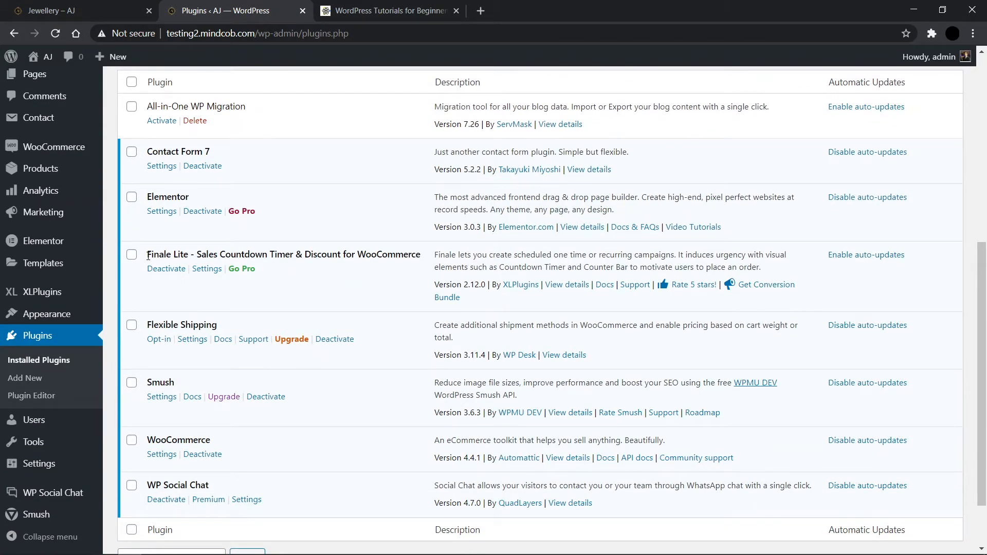
drag(147, 254, 426, 254)
key(ctrl+c)
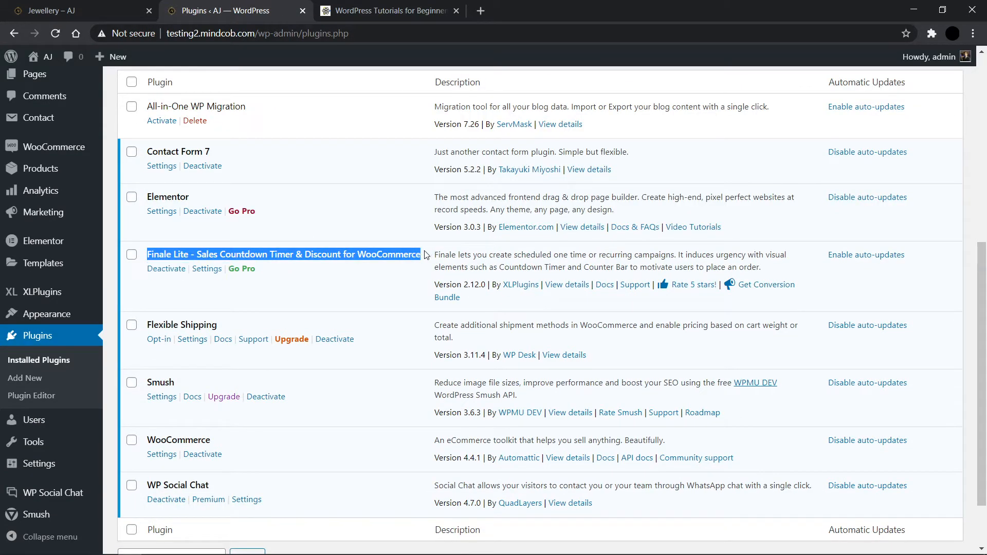
Search the plugins available to add for the copied name "Finale Lite - Sales Countdown Timer & Discount for WooCommerce".
scroll(425, 254, up, 7)
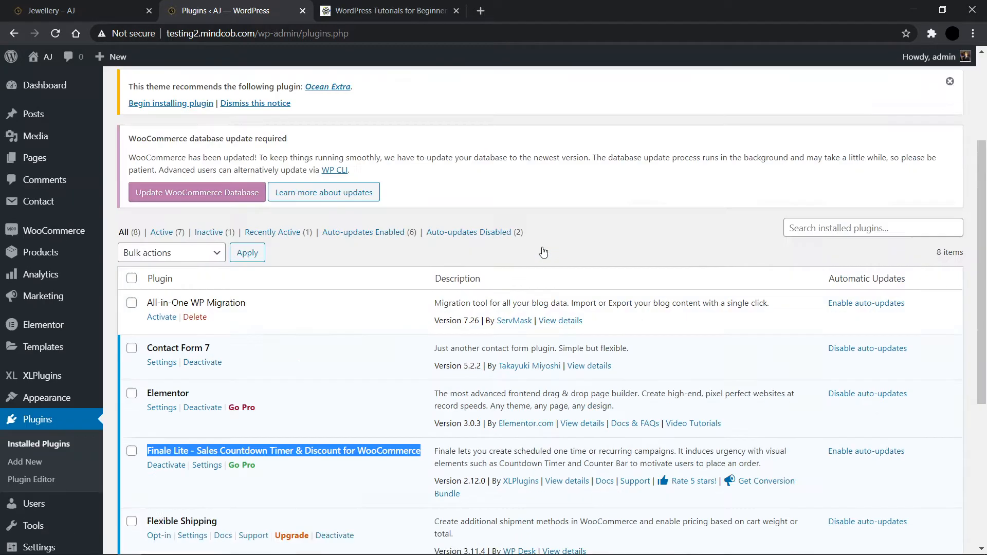
click(197, 100)
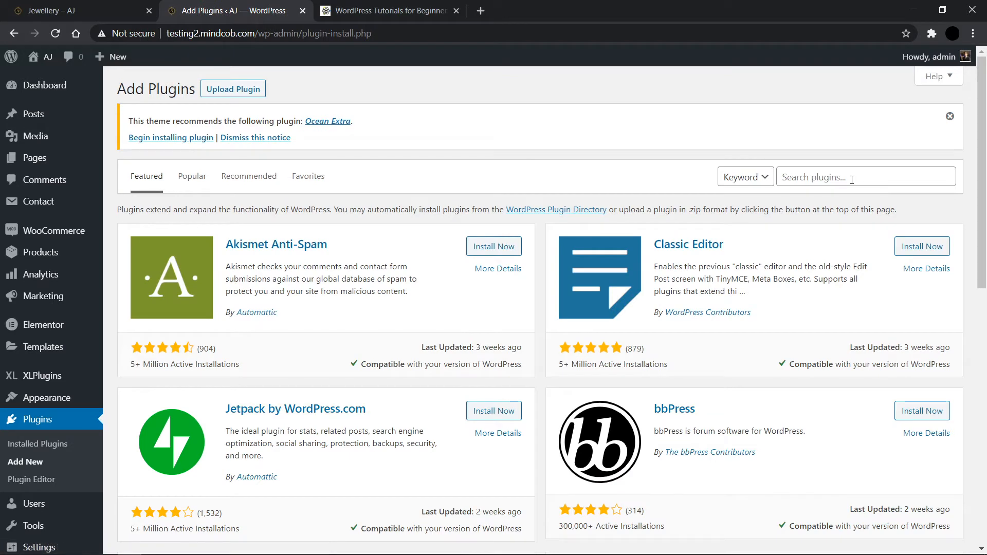
click(851, 178)
key(ctrl+v)
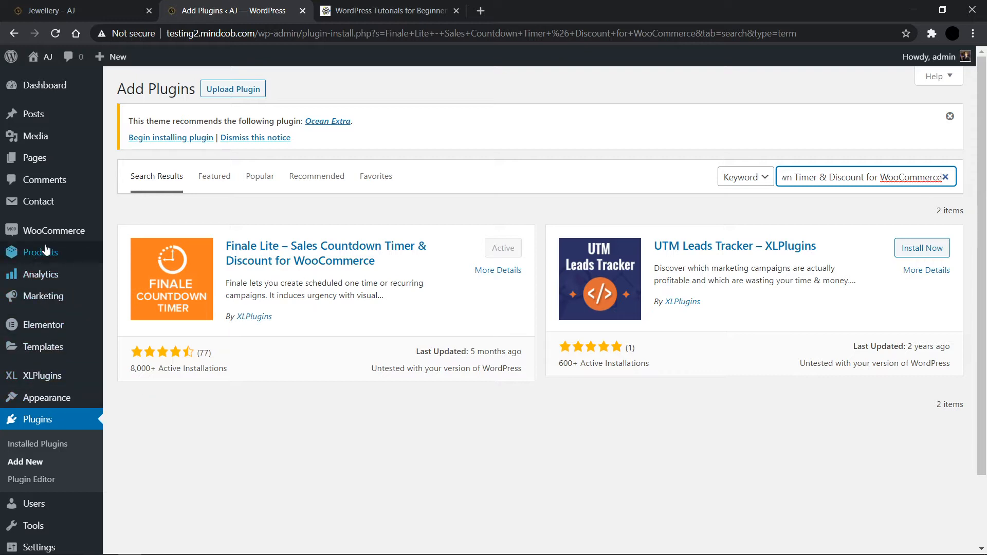
Open the Finale Lite: XLPlugins section of the WooCommerce settings and permanently delete the x1 campaign.
mouse_move(66, 232)
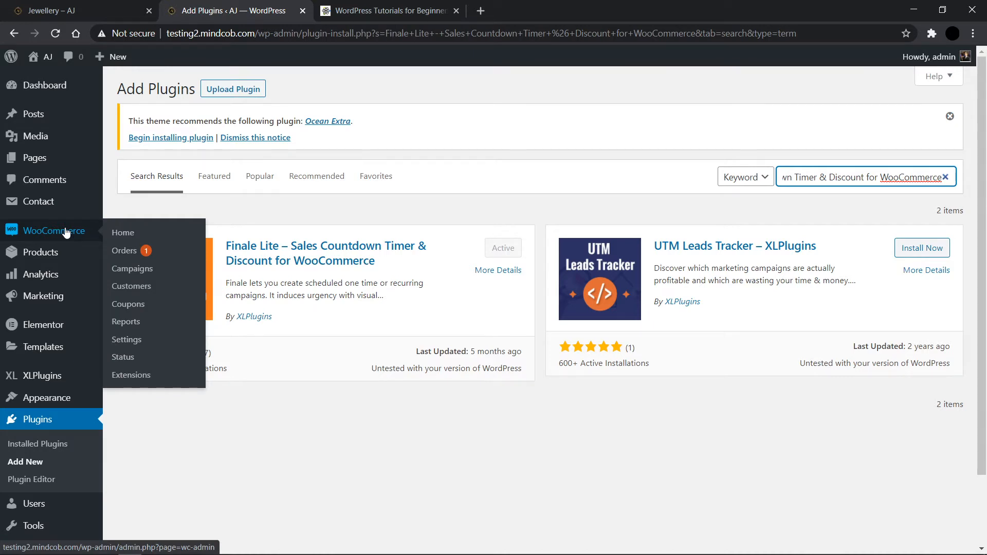
click(135, 345)
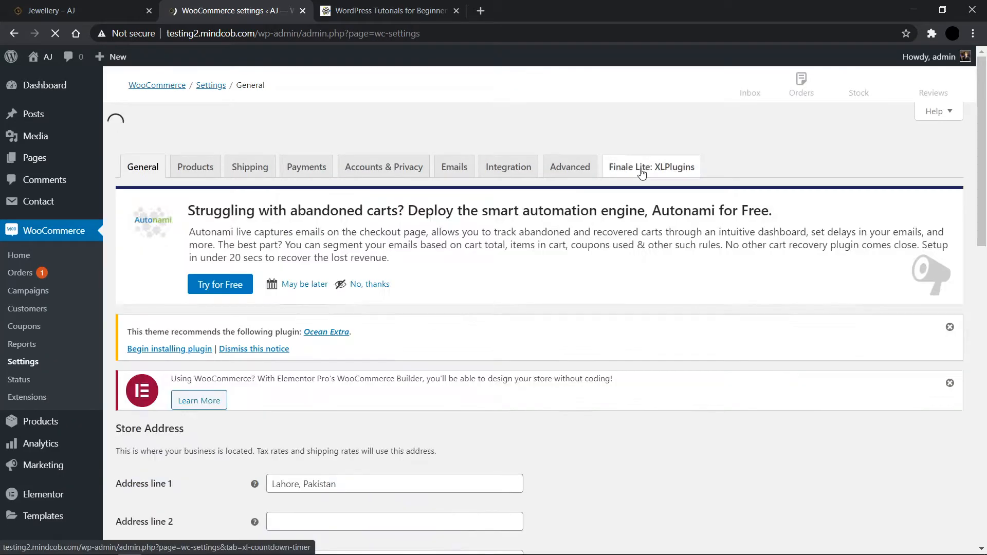
click(641, 169)
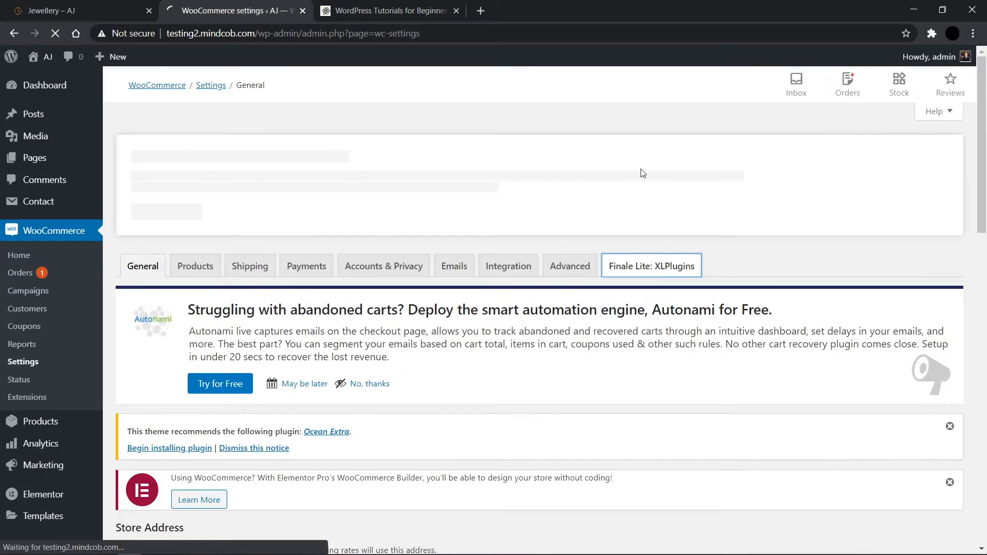
scroll(582, 333, down, 4)
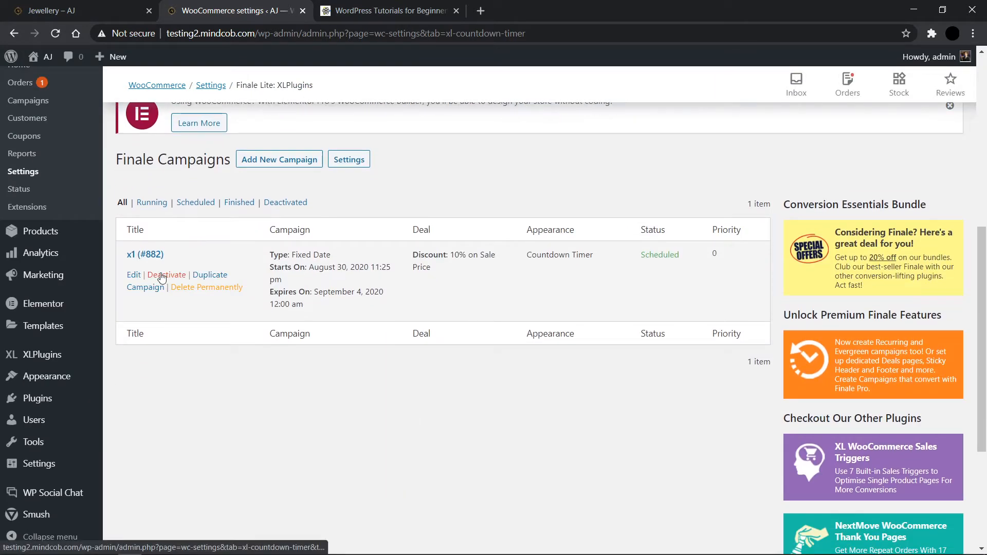
click(178, 290)
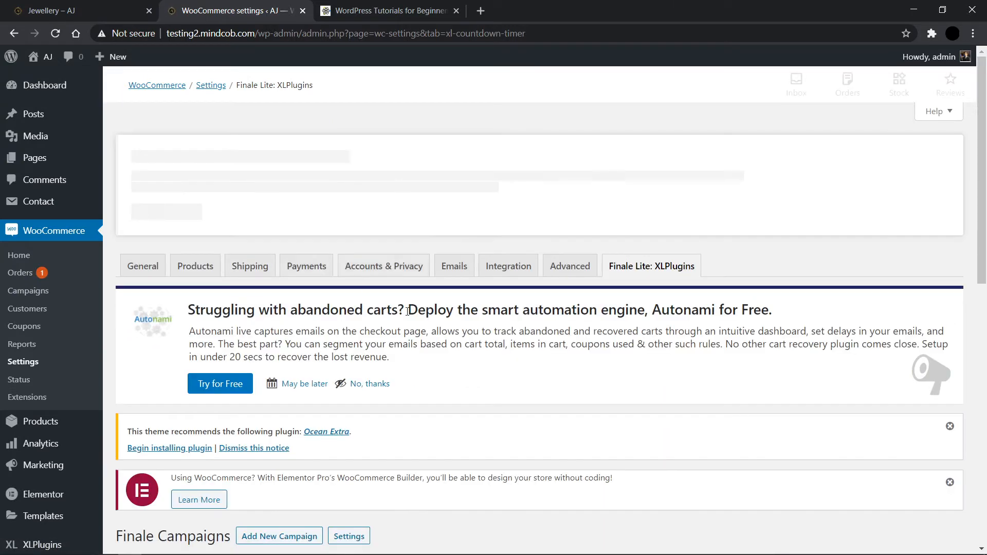
Add a new Finale campaign and set its start time to 05:00 AM, leaving the end date as it is.
scroll(414, 322, down, 5)
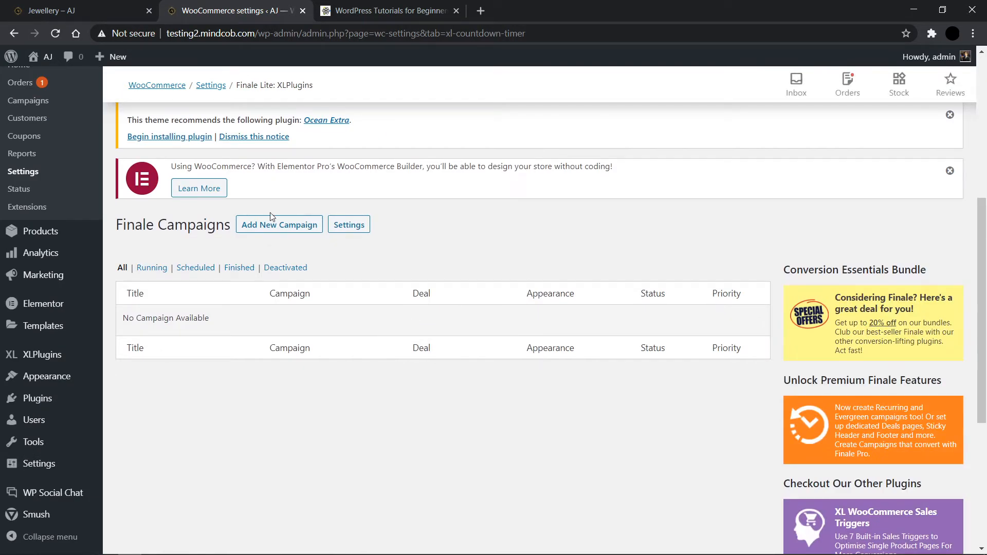
click(277, 230)
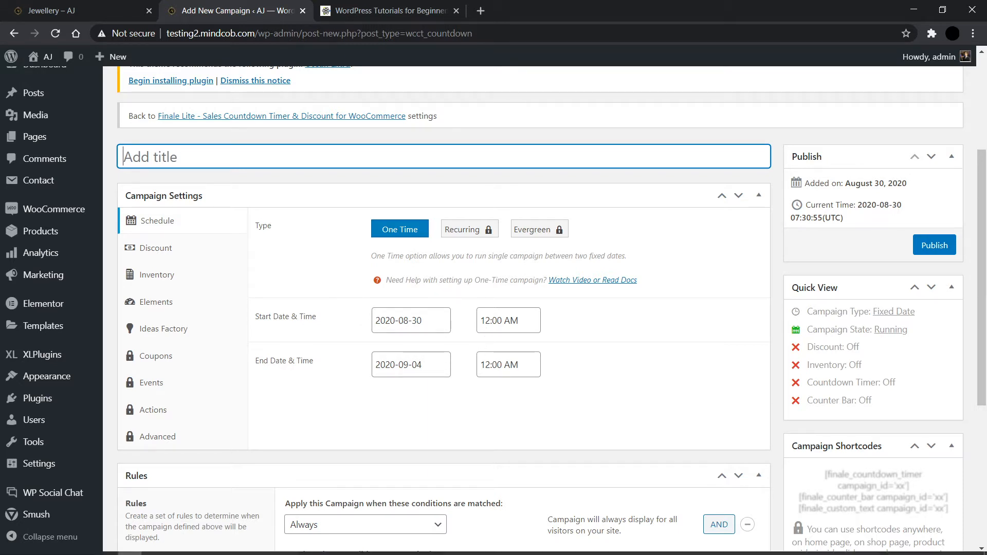
click(534, 323)
click(569, 390)
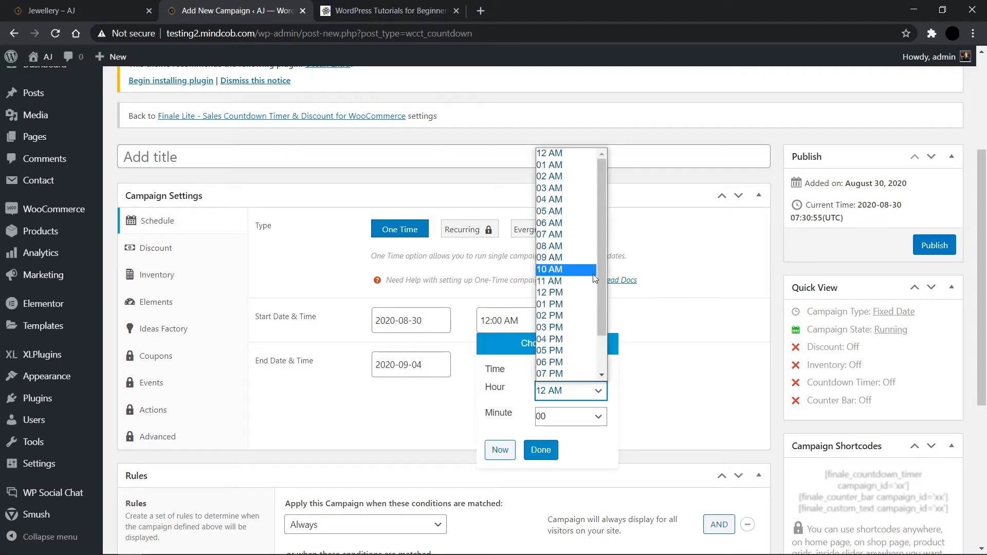
click(584, 210)
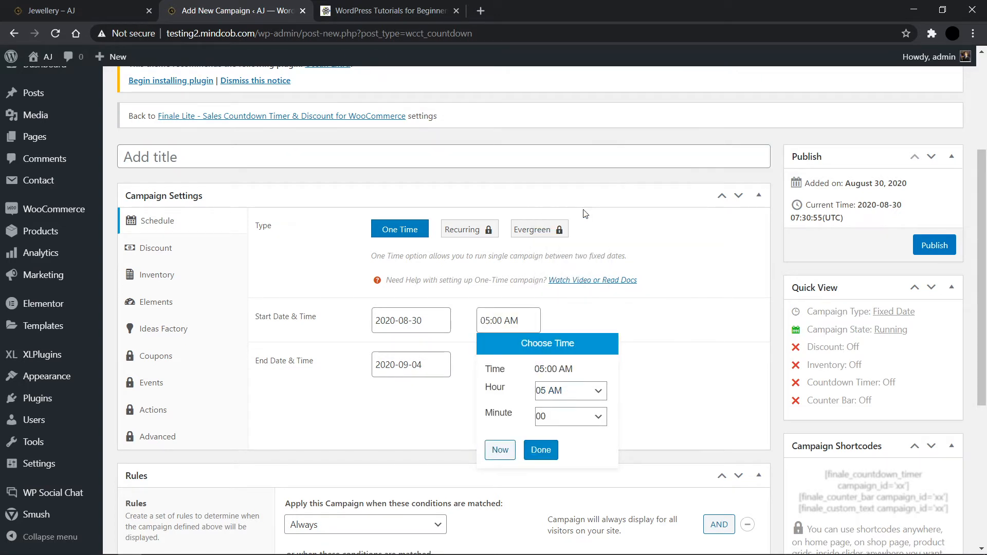
click(539, 450)
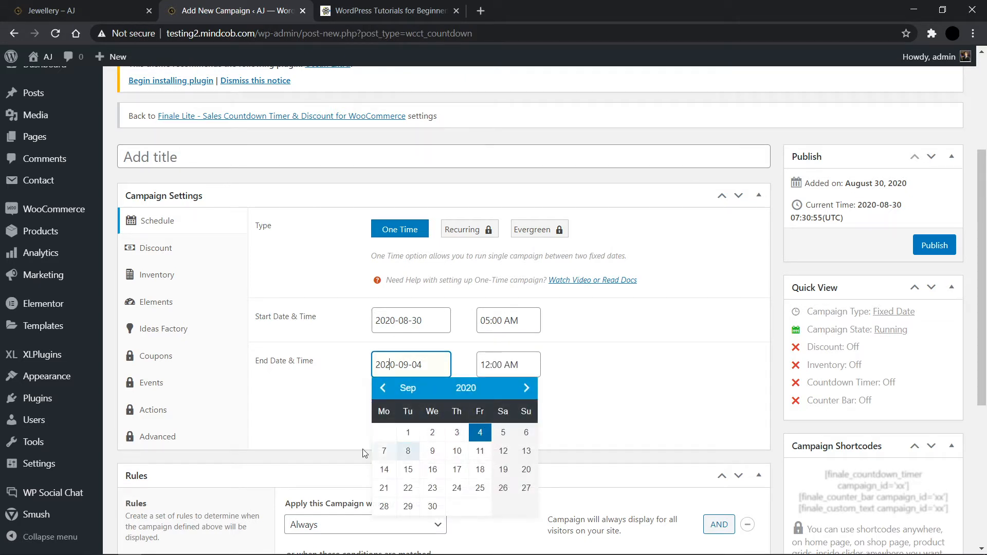
click(313, 433)
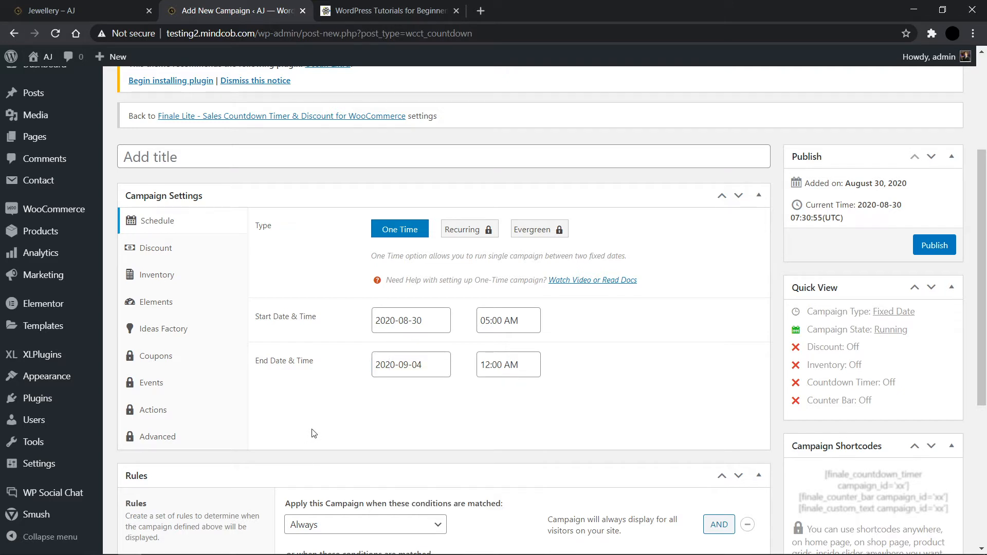
Enable the campaign's discount and set the discount amount to 10.
click(150, 252)
click(384, 226)
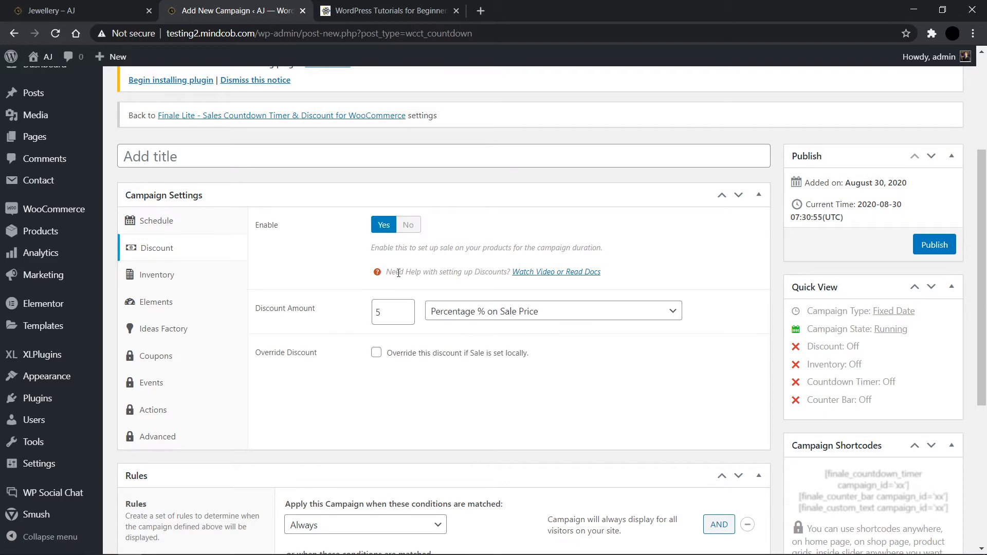
drag(398, 311, 340, 322)
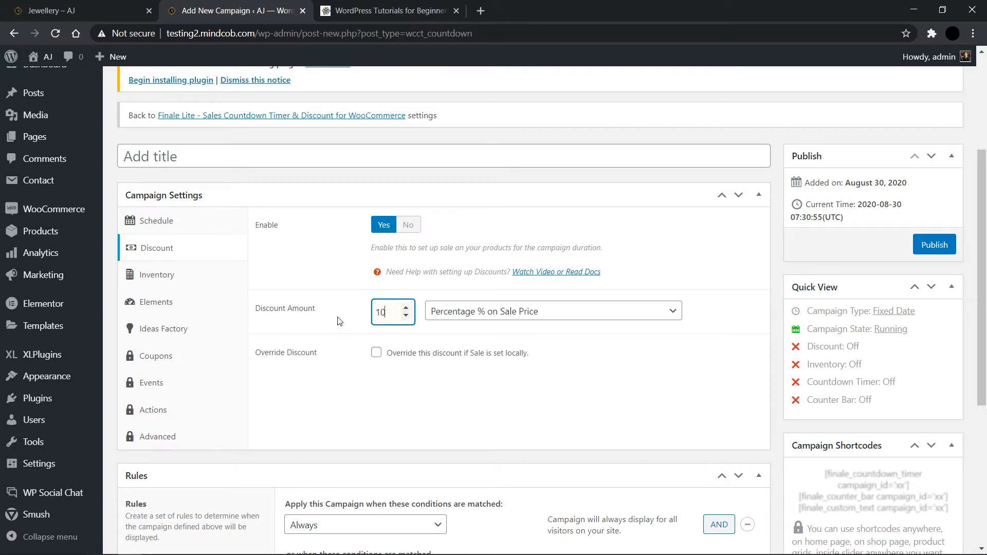
Check the sale item's pricing on the store's Sales Product page, then return to the new campaign's discount settings.
click(77, 10)
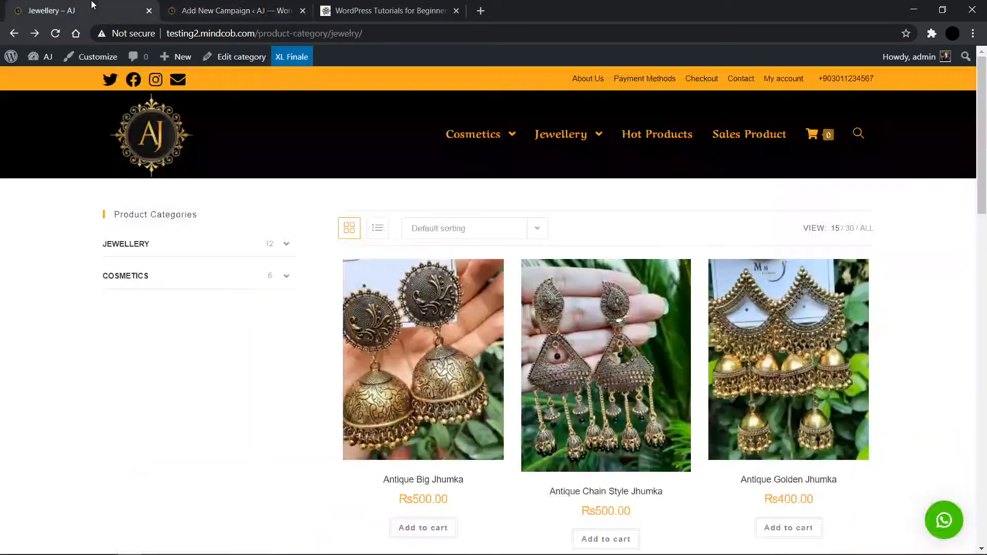
click(764, 140)
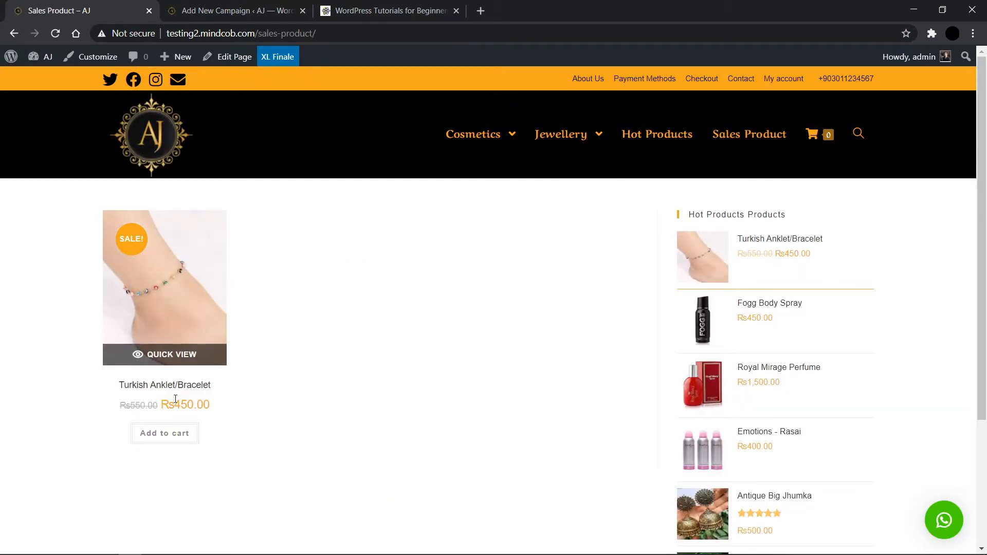
click(239, 4)
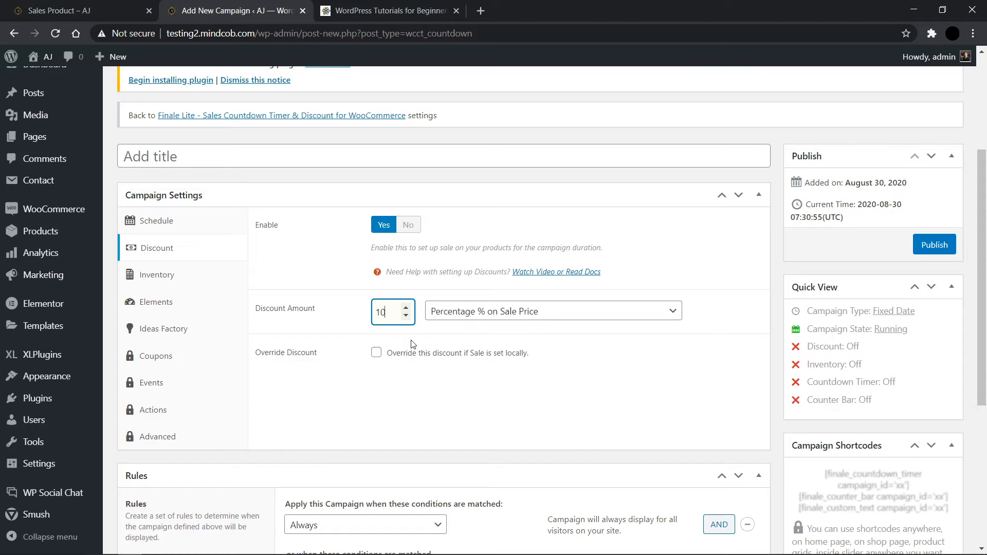
Review the campaign's inventory settings and the single product counter bar options under its elements, leaving the counter bar hidden.
click(161, 276)
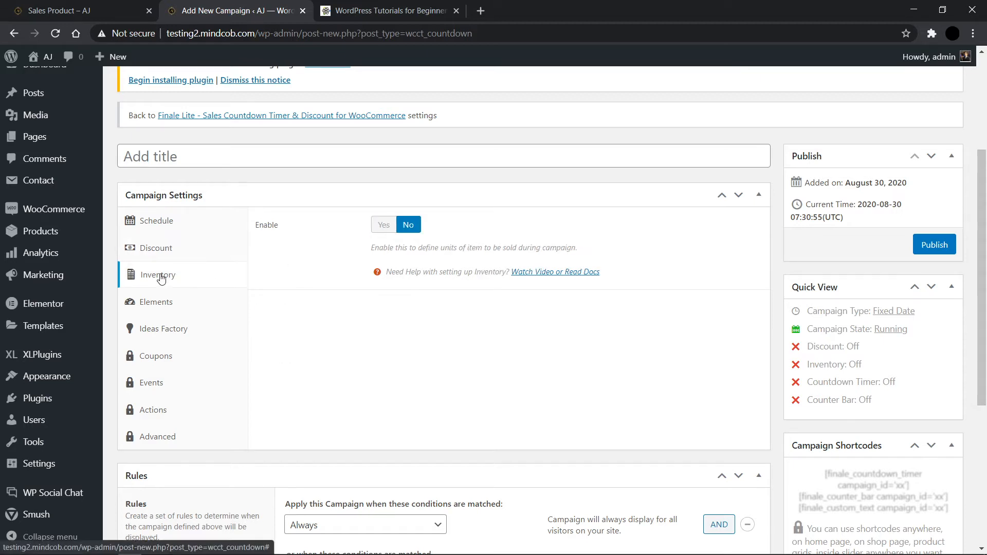
click(157, 306)
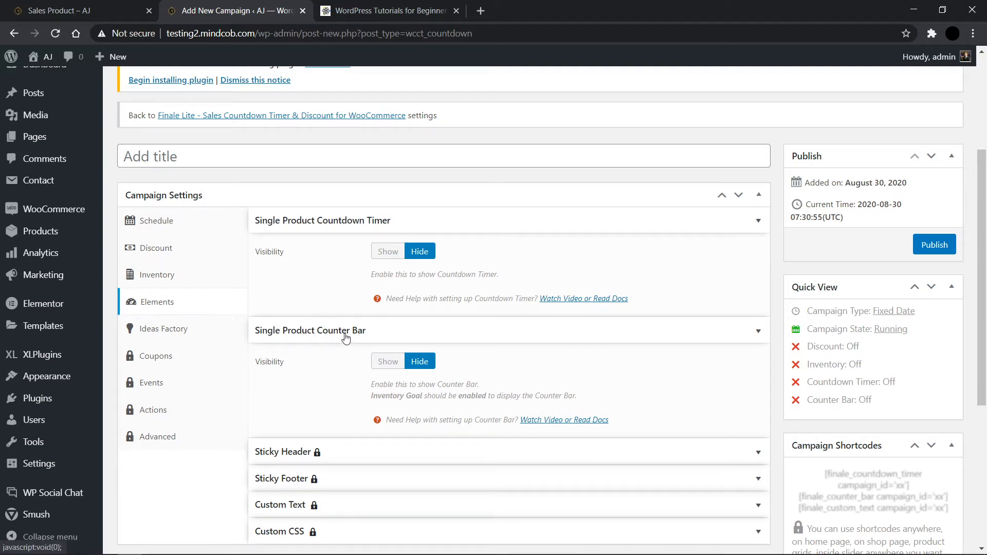
click(394, 364)
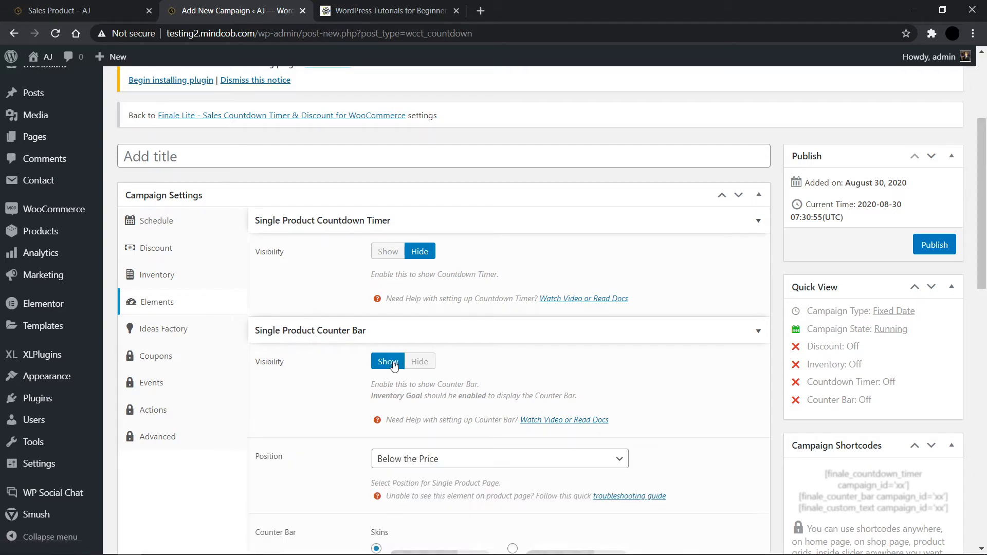
scroll(413, 419, down, 3)
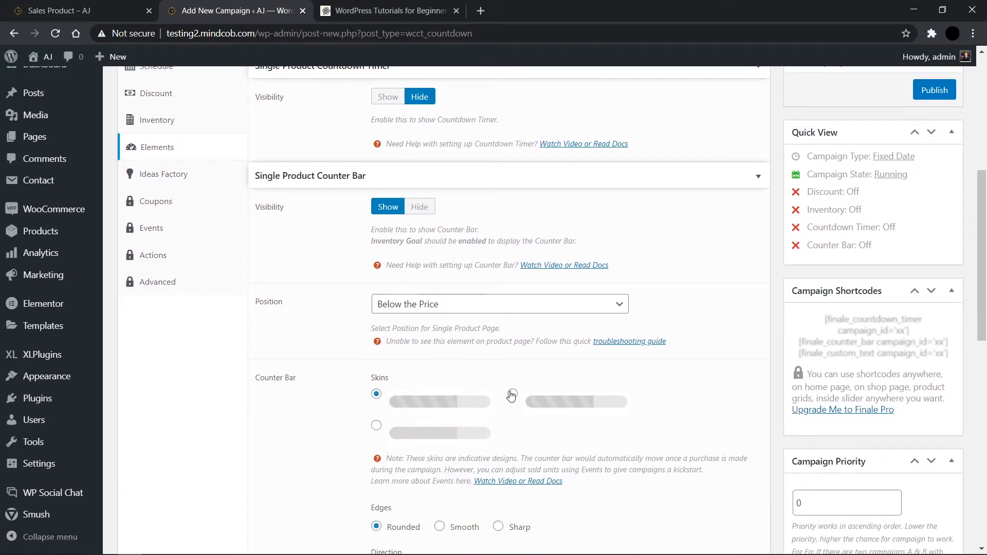
scroll(463, 416, up, 2)
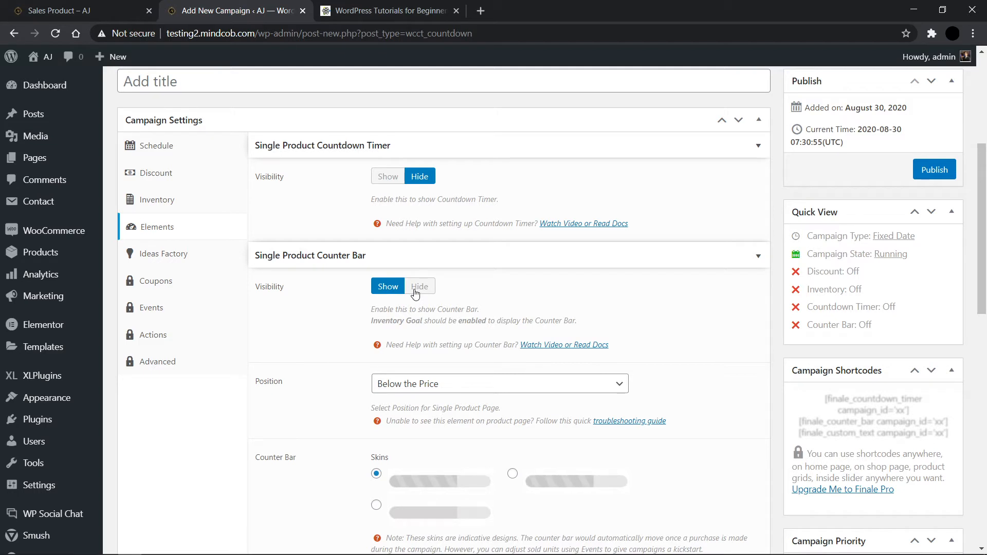
click(415, 291)
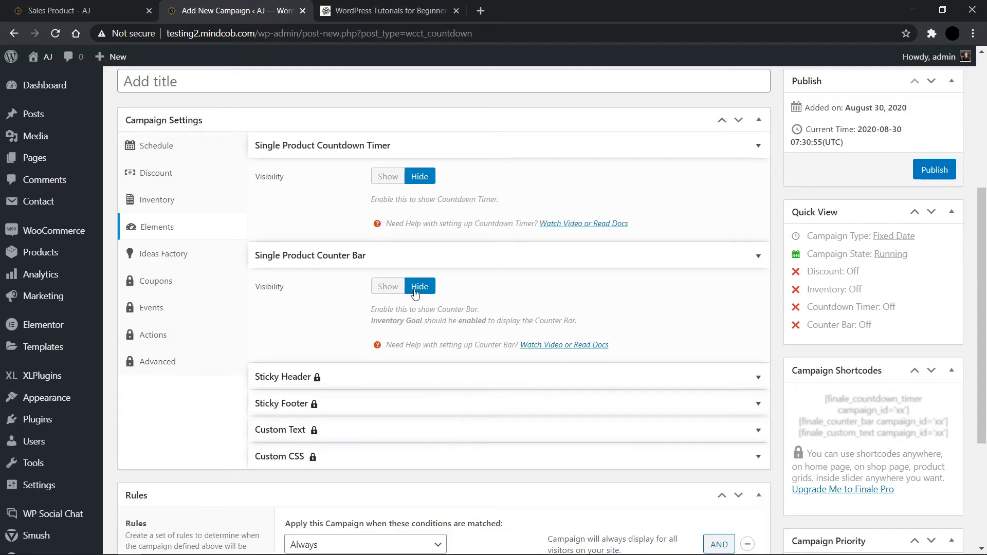
Set the single product countdown timer's visibility to Show and look at its position setting.
click(393, 181)
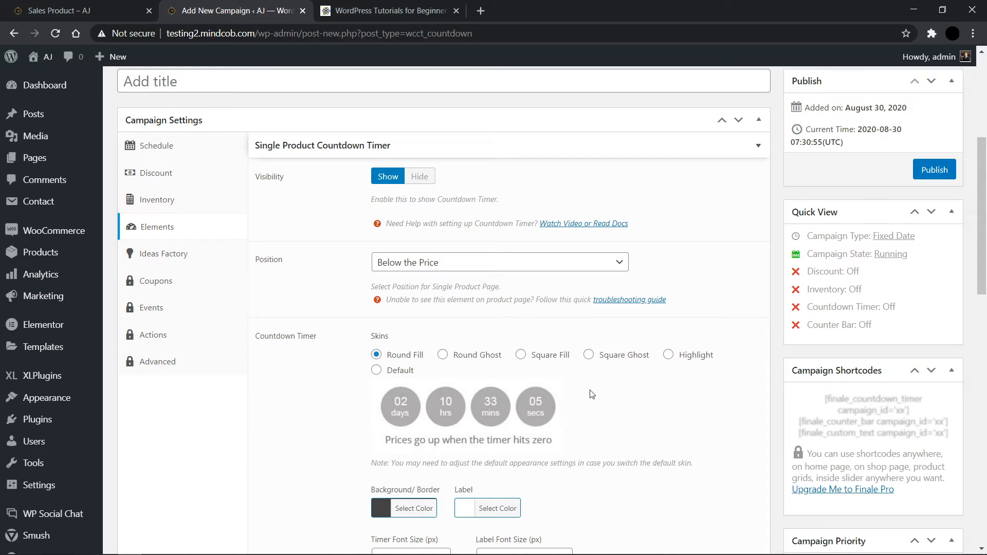
click(450, 268)
click(450, 268)
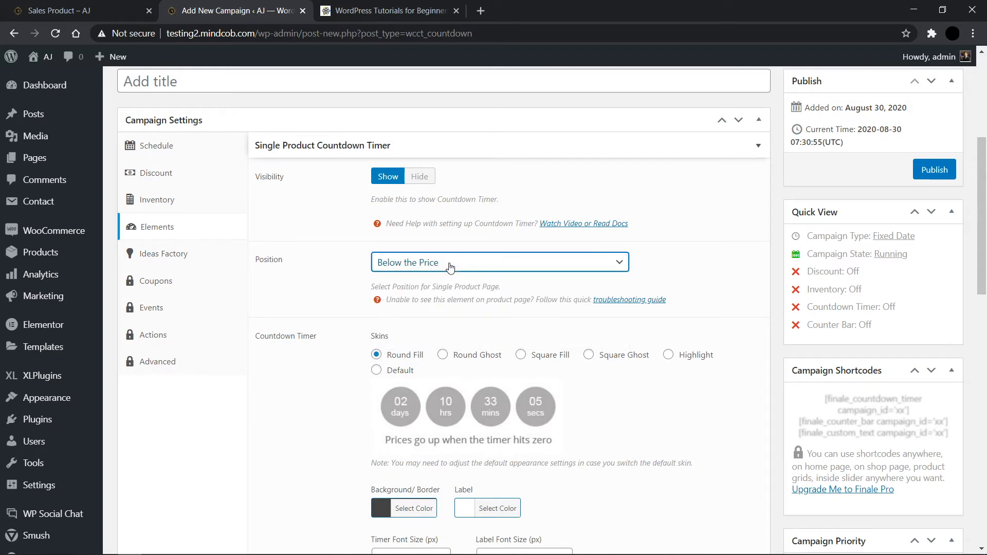
Examine the layout of the Fogg Body Spray product page in the store, then return to the campaign being created.
click(19, 6)
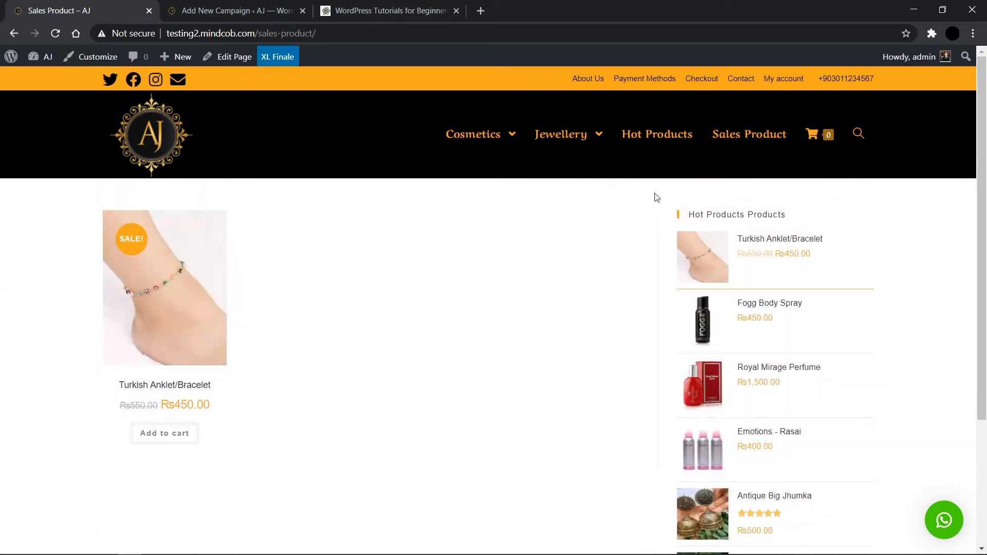
click(707, 332)
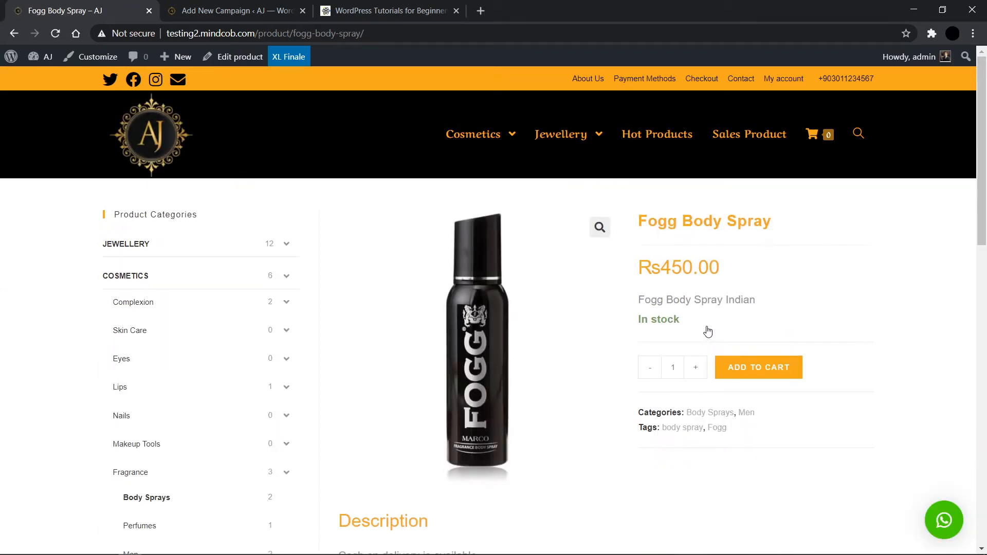
scroll(601, 207, down, 1)
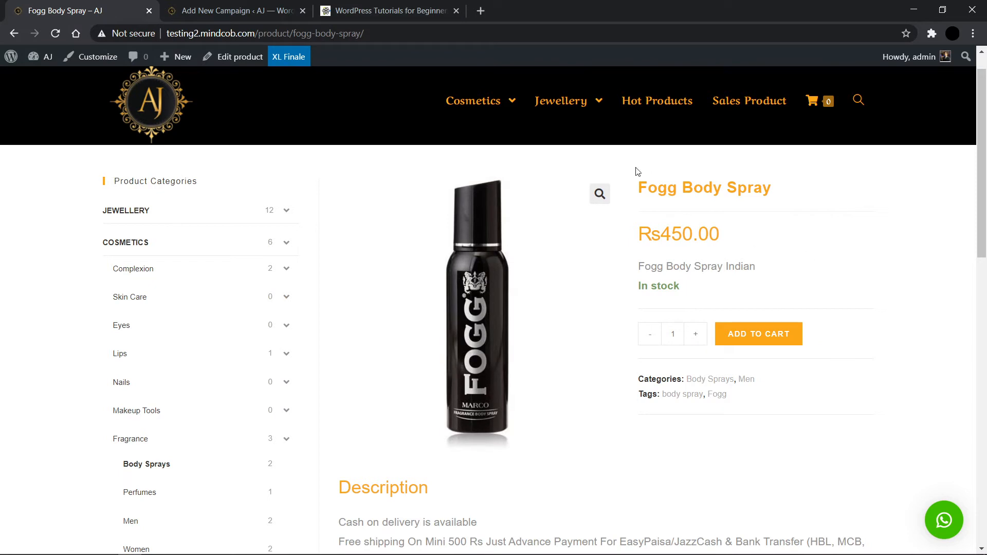
click(261, 7)
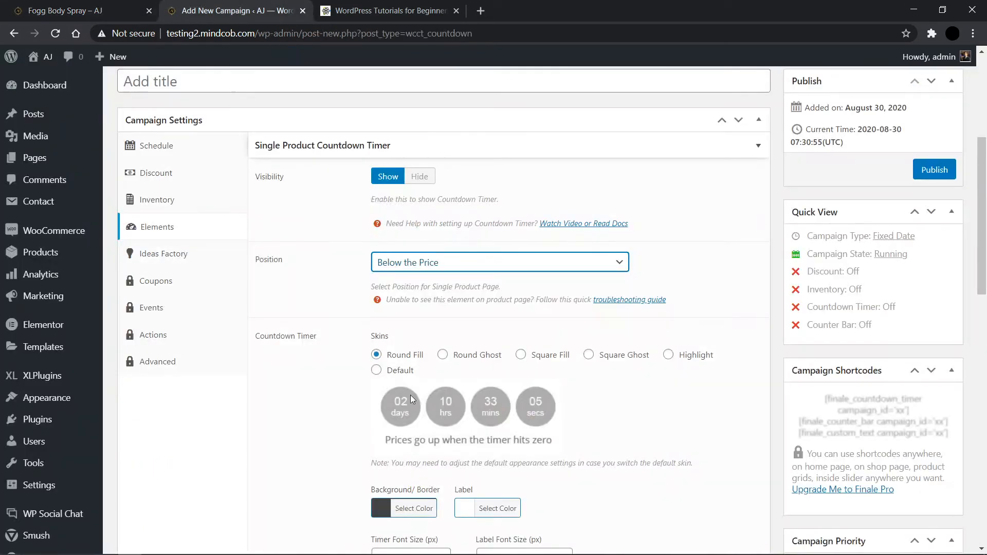
Place the countdown timer Above the Title and choose the Round Ghost skin for it.
click(457, 266)
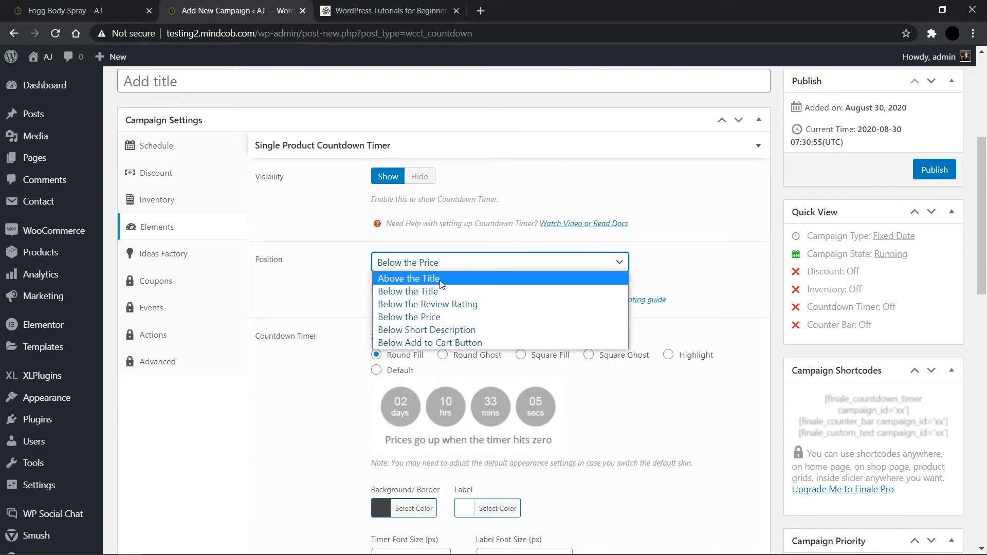
click(440, 279)
scroll(439, 284, down, 3)
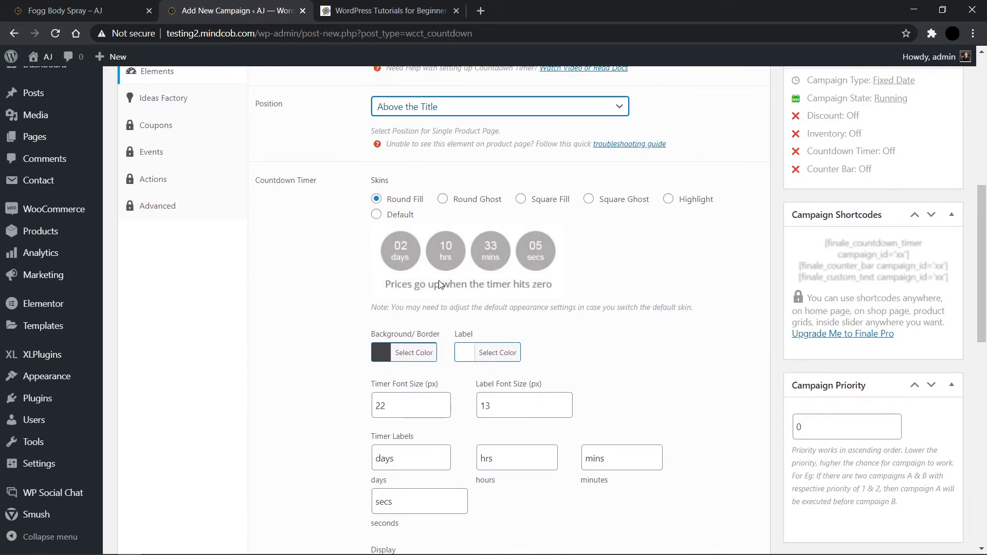
click(443, 200)
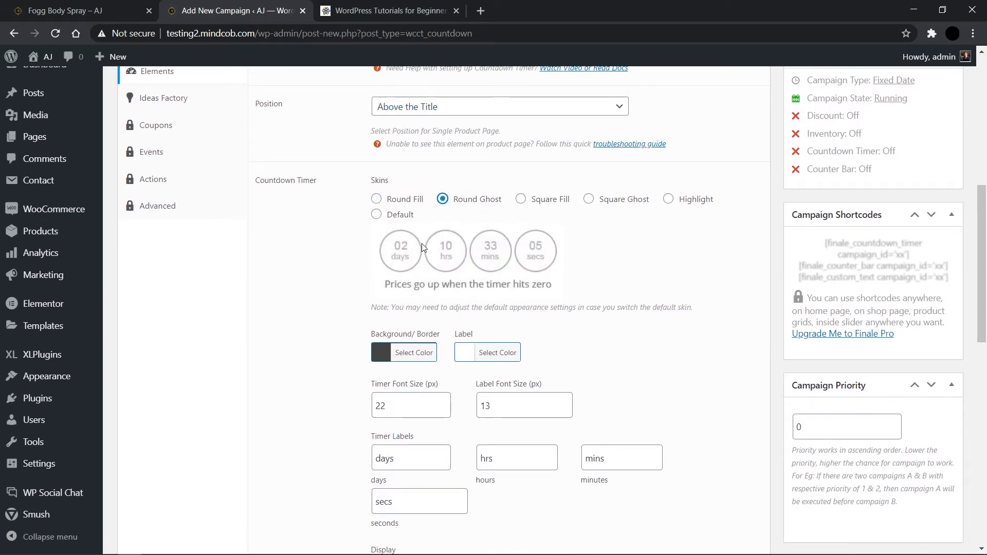
Set the countdown timer's border color to #996915.
scroll(483, 343, down, 6)
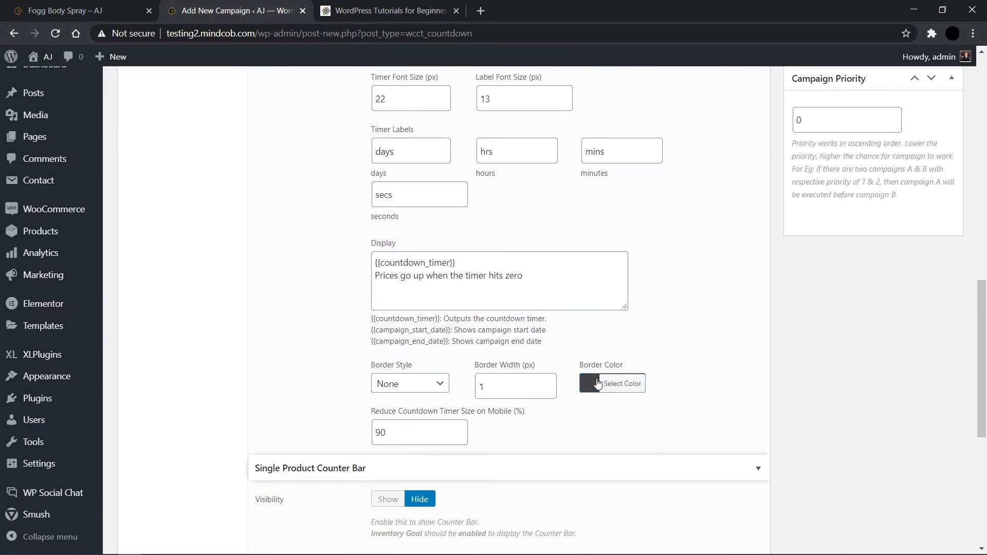
click(617, 381)
drag(592, 392, 555, 391)
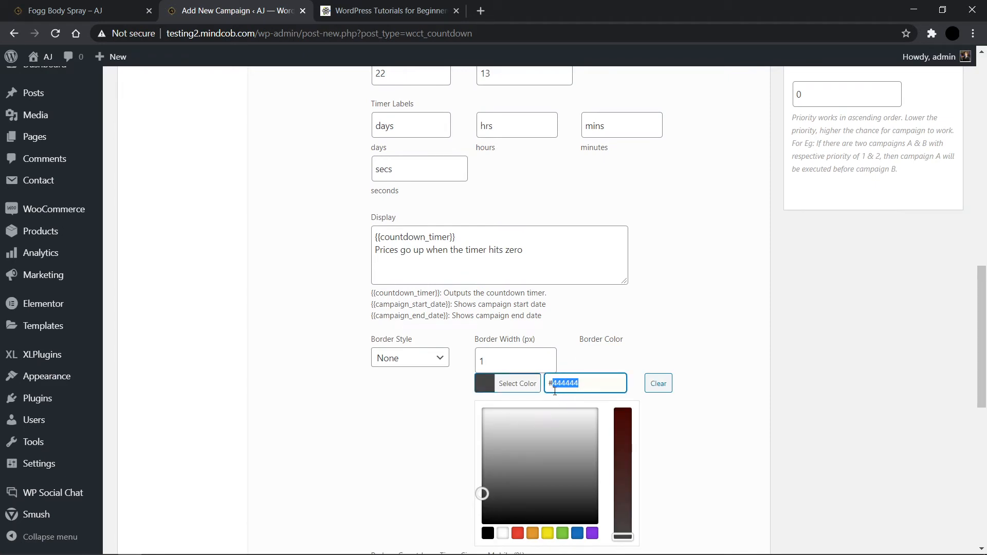
text(#996915)
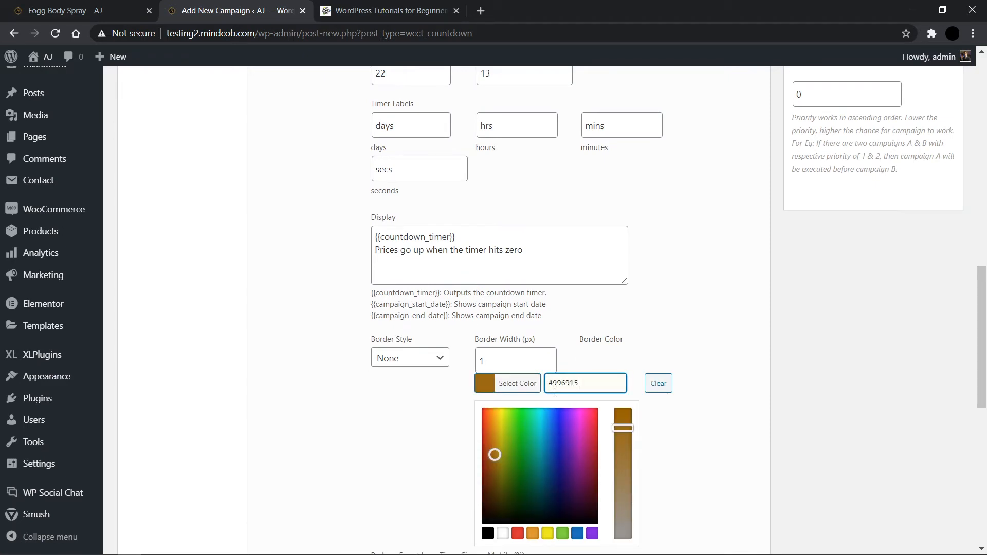
click(704, 330)
Review the countdown timer's skin preview, label, display text and border settings.
scroll(705, 331, up, 4)
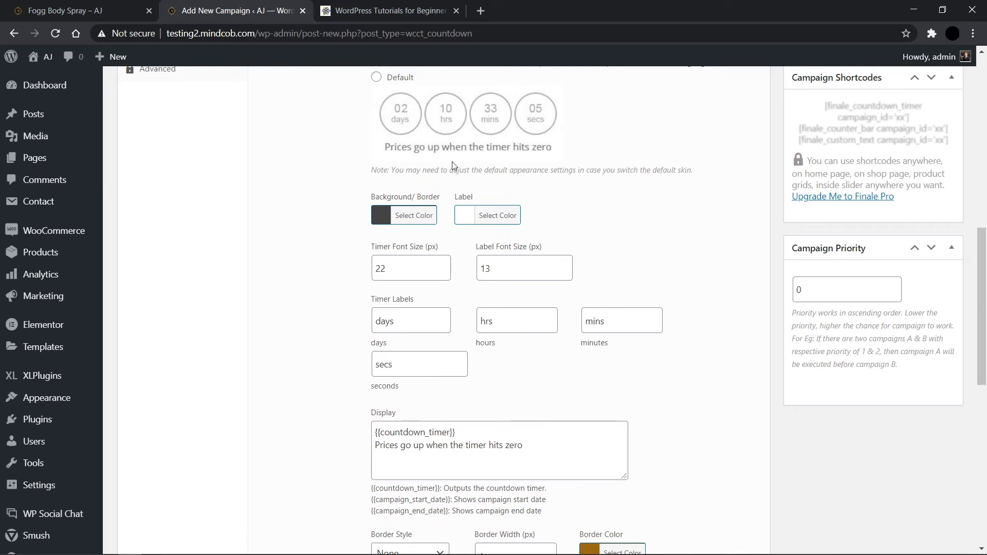
scroll(468, 353, down, 5)
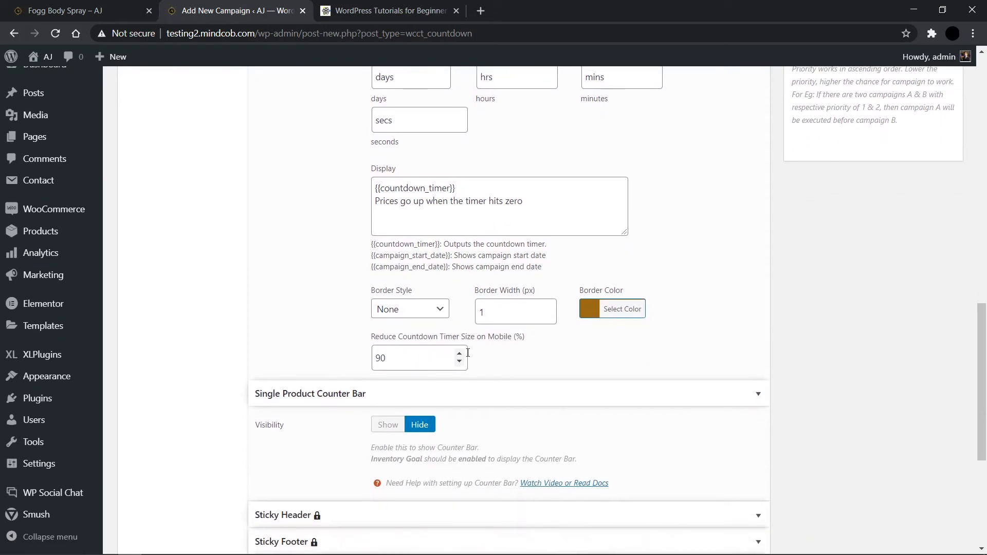
scroll(412, 362, up, 4)
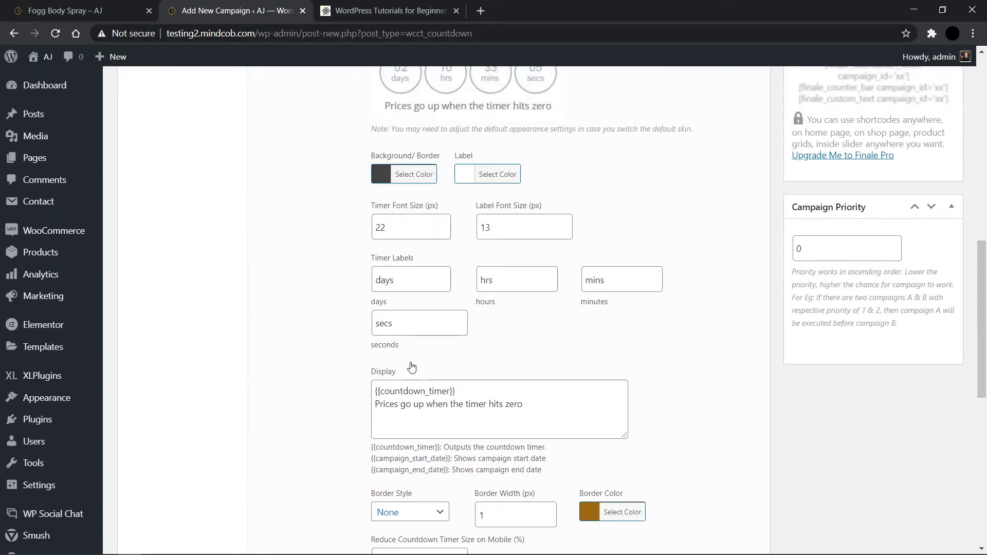
scroll(412, 366, up, 3)
scroll(506, 327, up, 3)
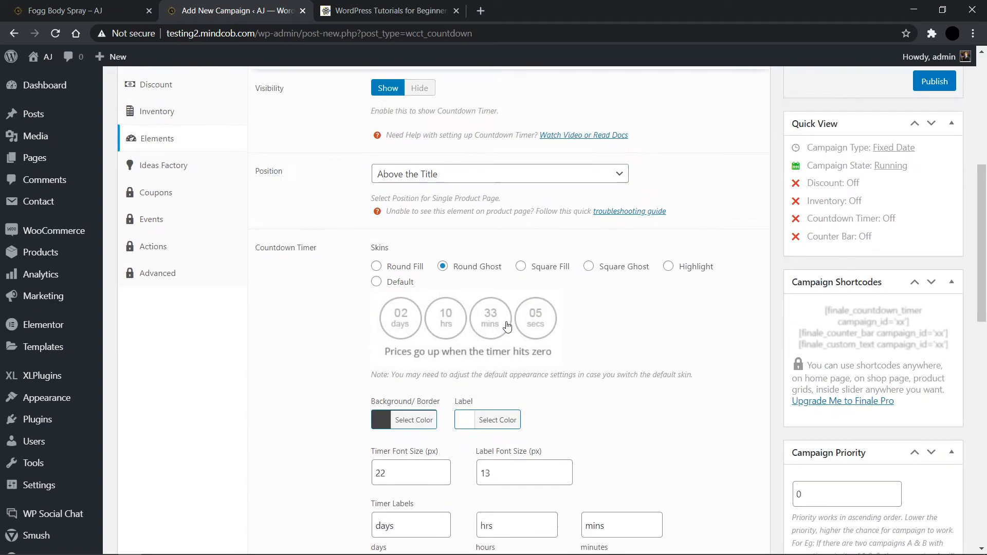
scroll(507, 325, down, 16)
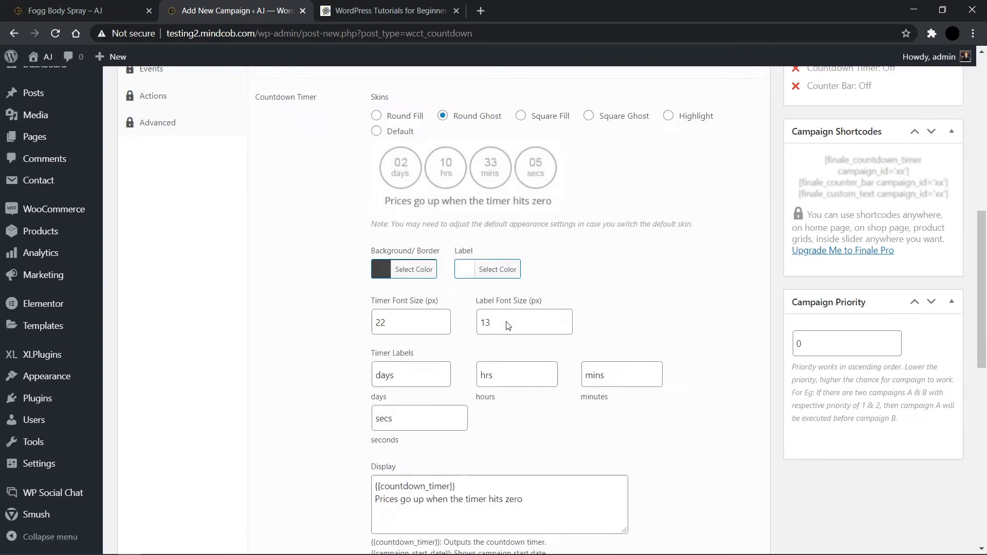
scroll(506, 321, up, 2)
scroll(507, 322, up, 18)
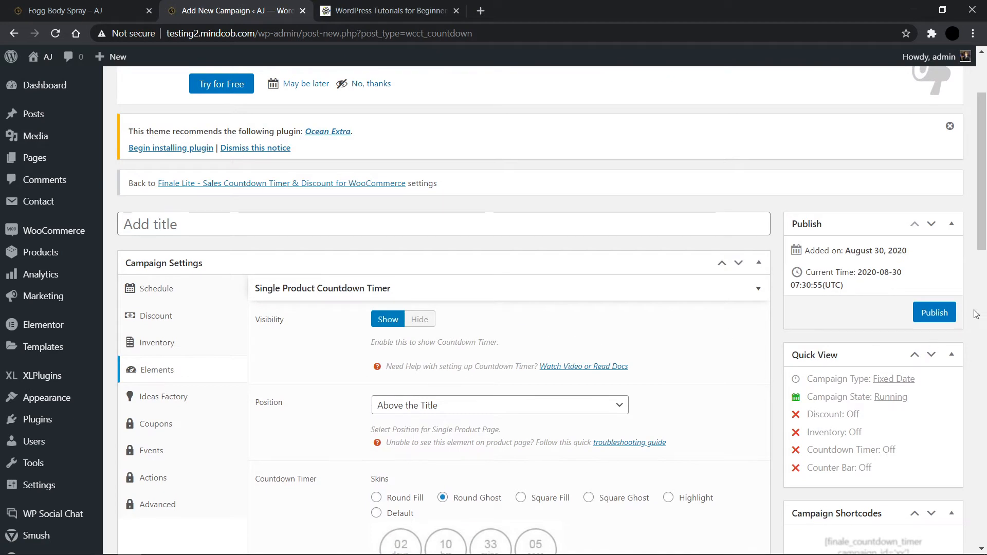
Publish the campaign, give it the title x1 and save the update.
click(946, 318)
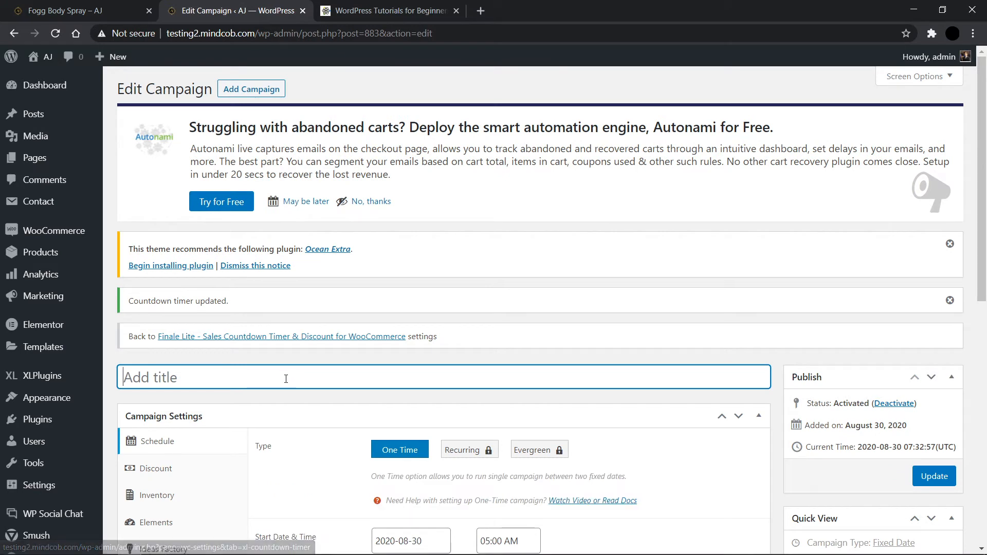
text(X)
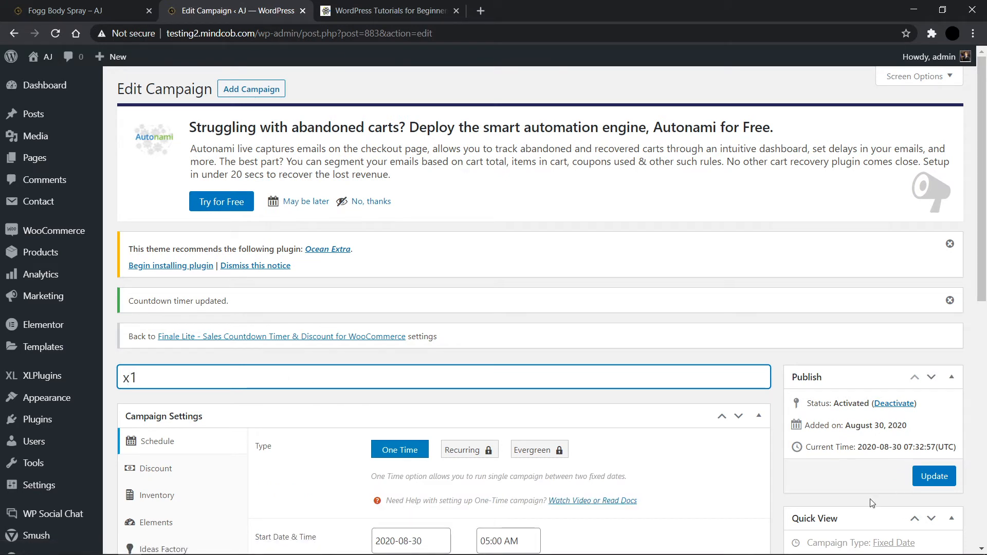
click(951, 483)
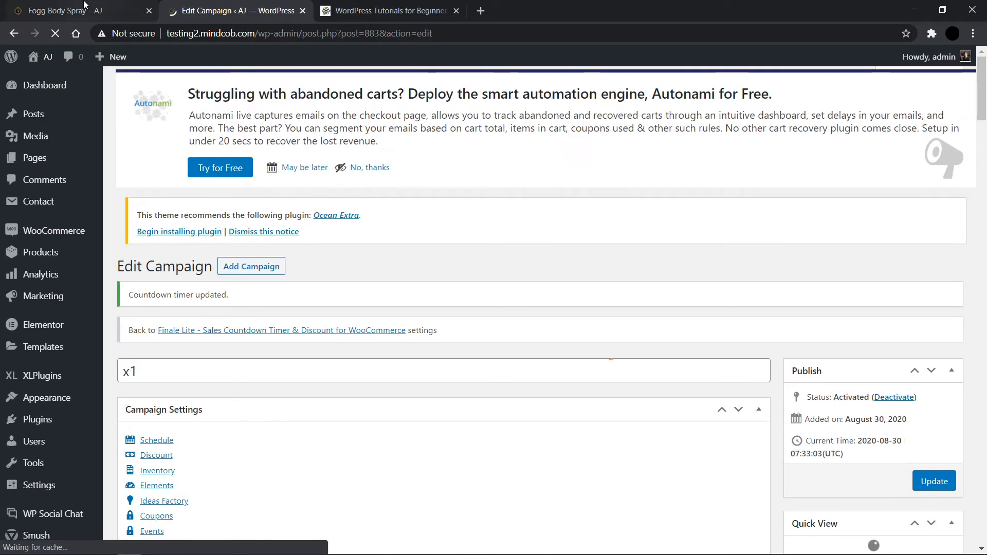
Go from the store's home page to the shop page and examine the sale badges and discounted prices of the products.
click(82, 10)
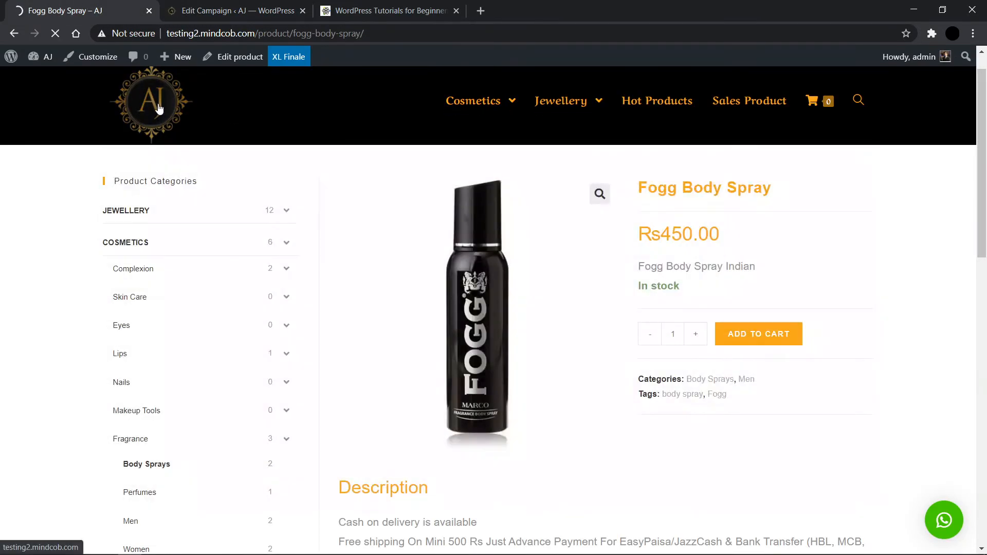
click(154, 102)
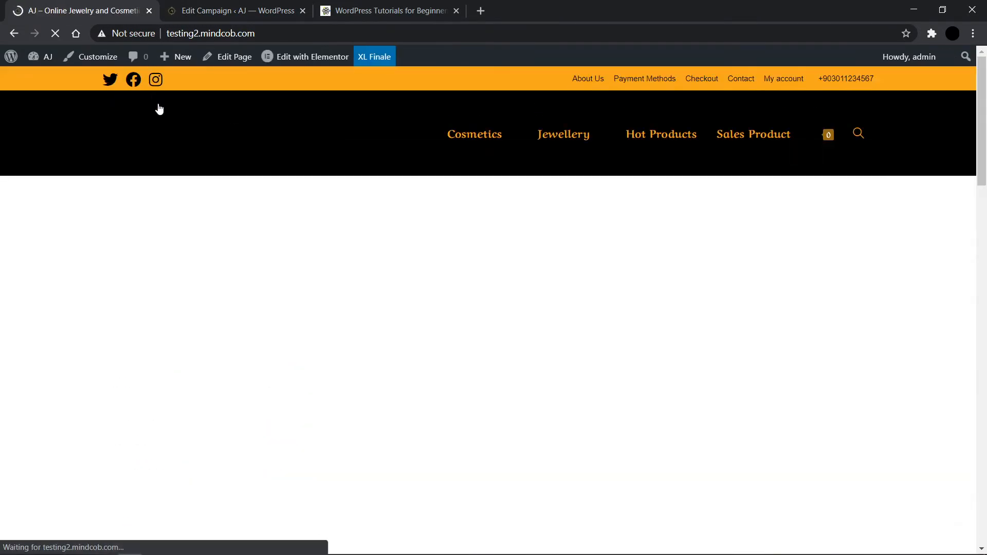
scroll(492, 477, down, 3)
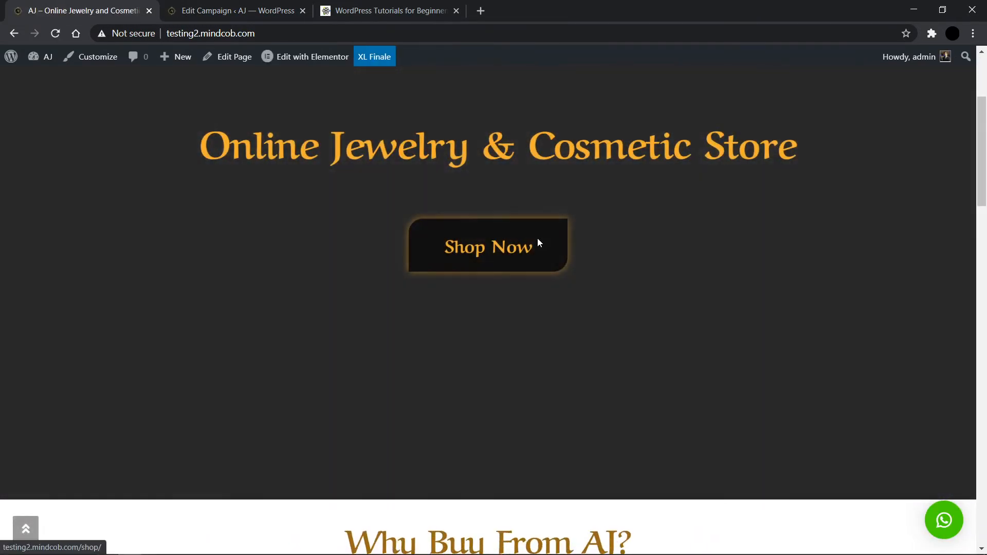
click(538, 242)
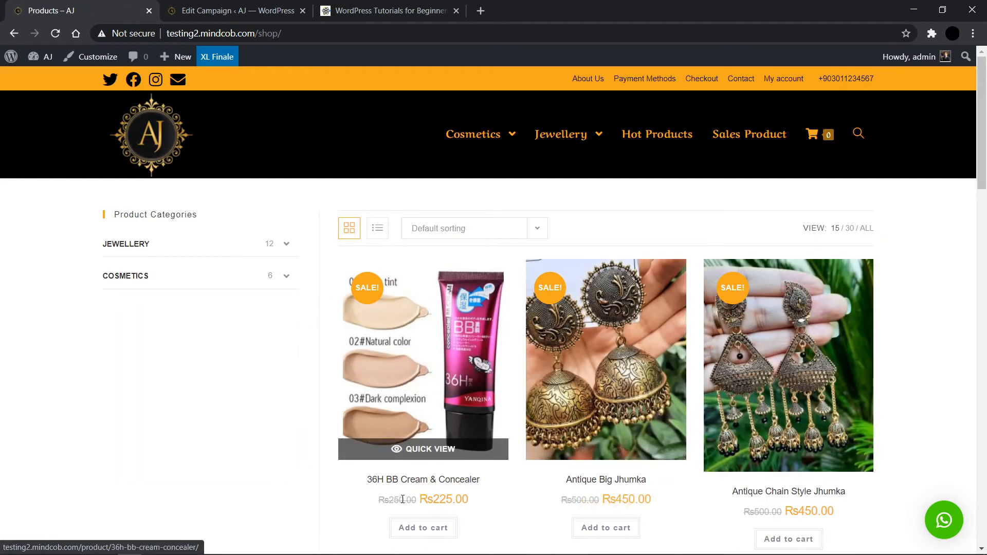
scroll(406, 499, down, 12)
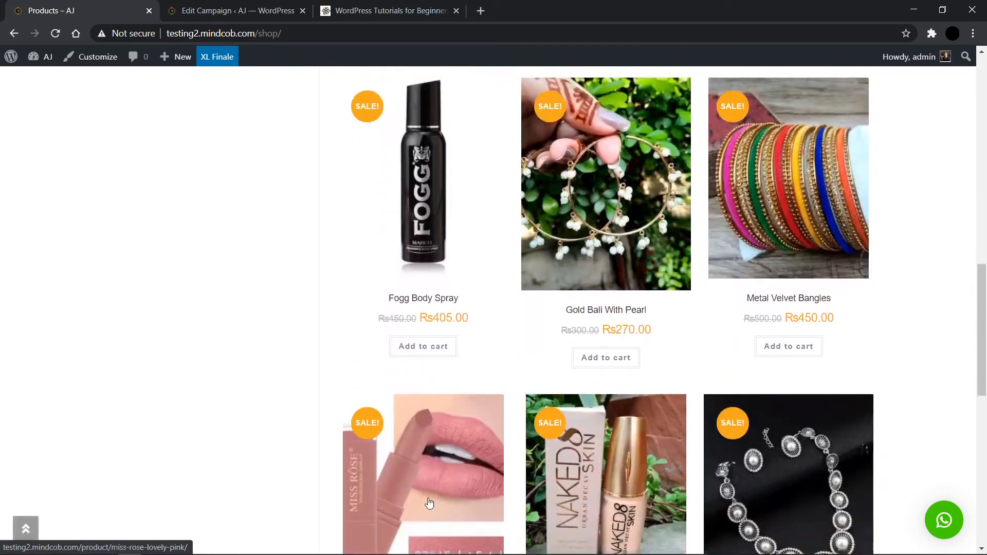
scroll(429, 502, down, 5)
Check the Turkish Anklet/Bracelet price on the Sales Product page, then return to the x1 campaign's discount settings.
scroll(427, 498, up, 15)
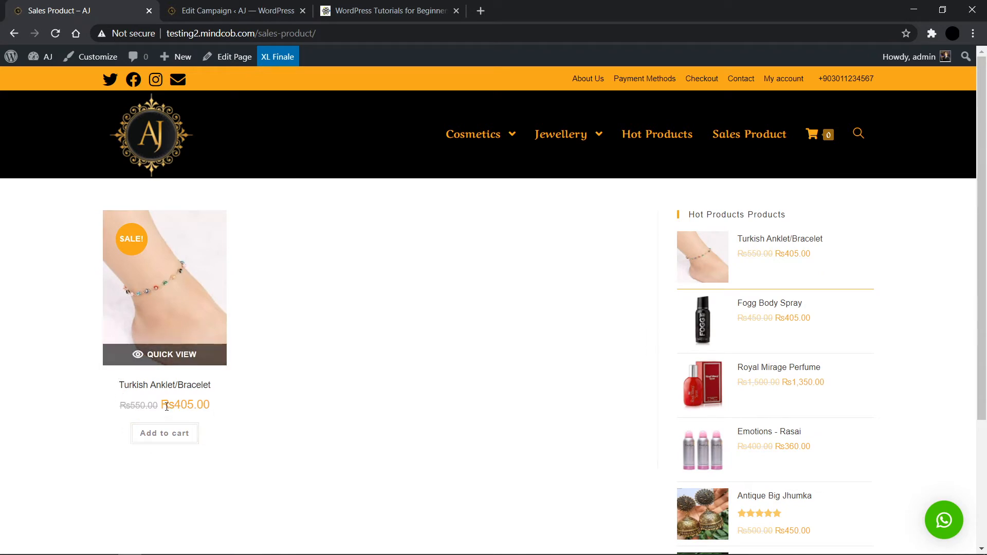
mouse_move(164, 407)
mouse_down()
mouse_move(219, 405)
mouse_move(157, 406)
mouse_up()
click(242, 10)
scroll(339, 308, down, 7)
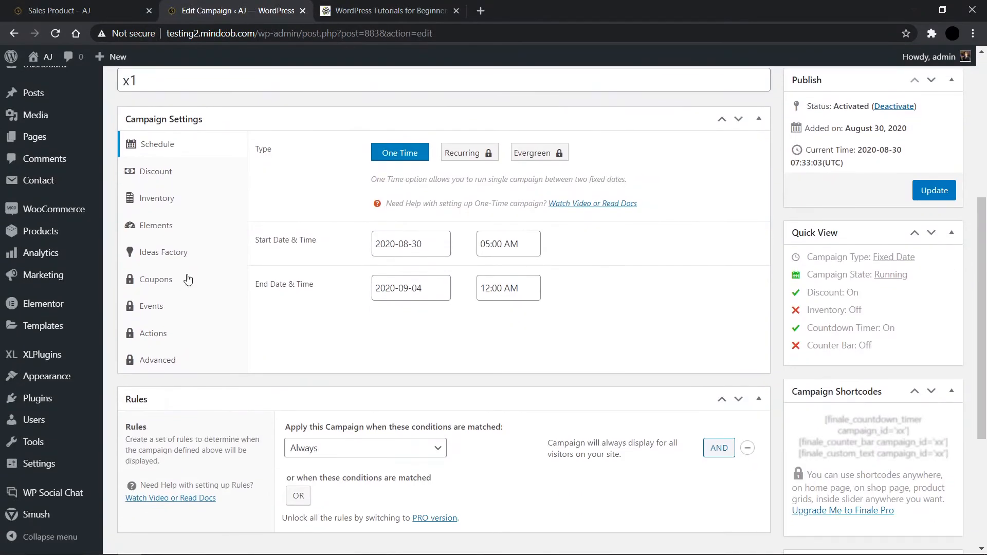
click(154, 171)
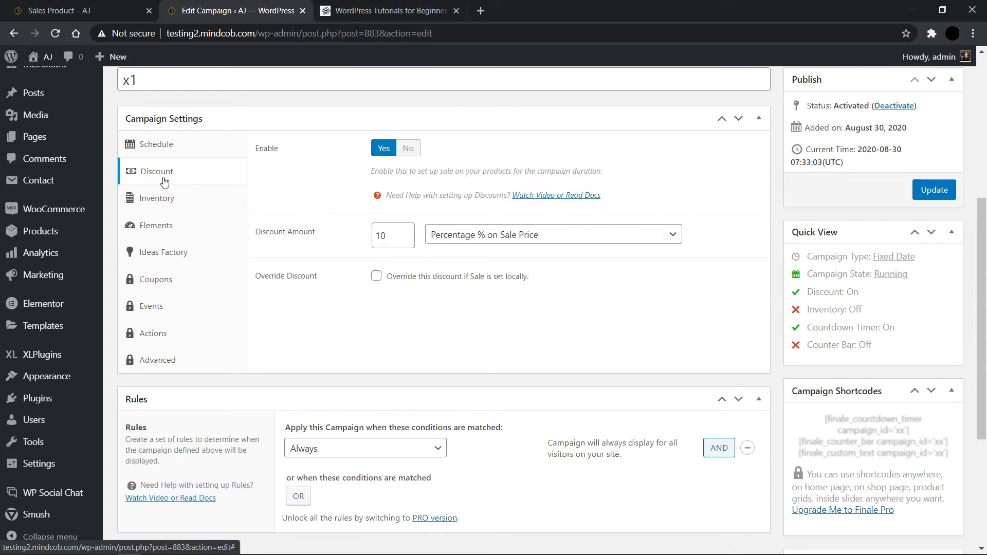
Turn on overriding the campaign discount when a sale is set locally, and update the campaign.
click(377, 276)
click(935, 193)
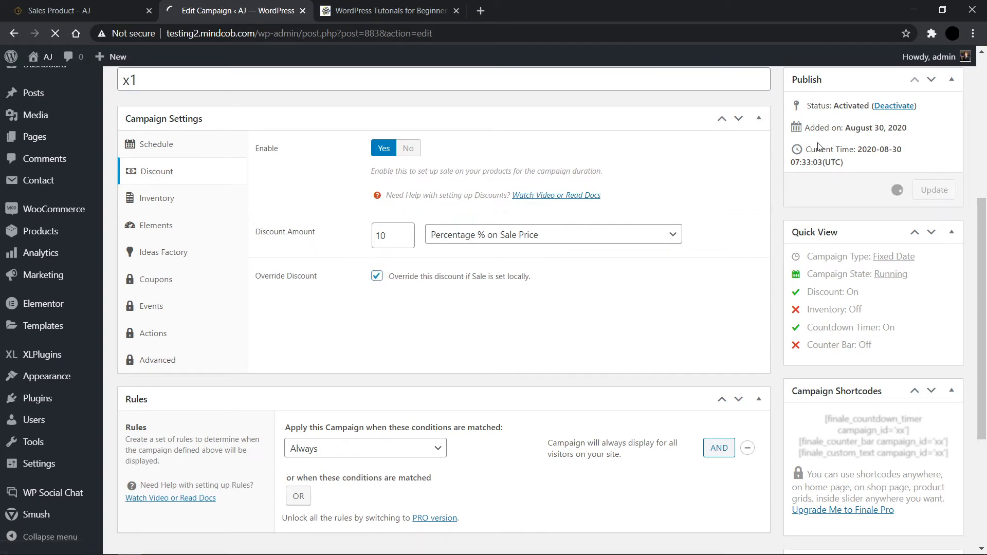
Reload the store's Sales Product page and check the Turkish Anklet/Bracelet's regular and sale prices.
click(57, 10)
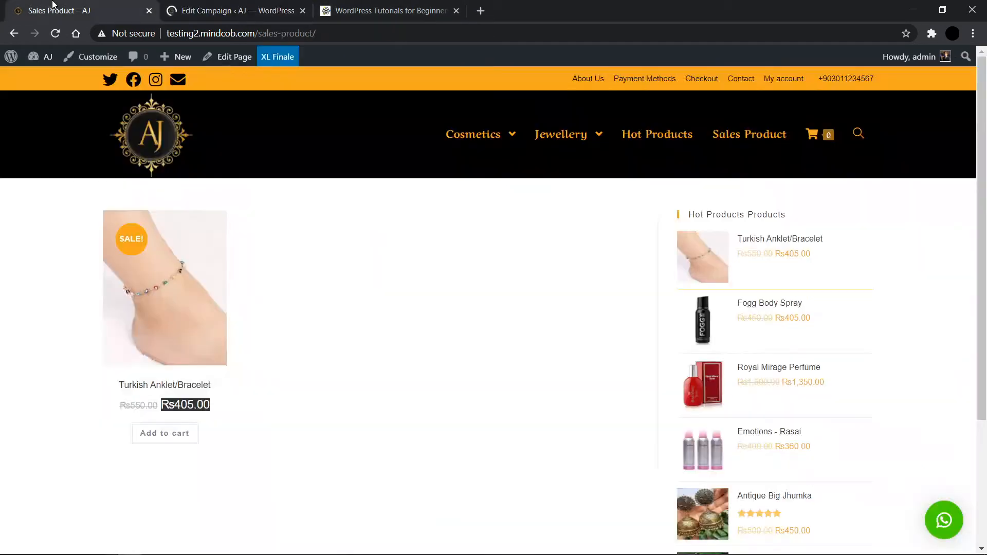
click(52, 36)
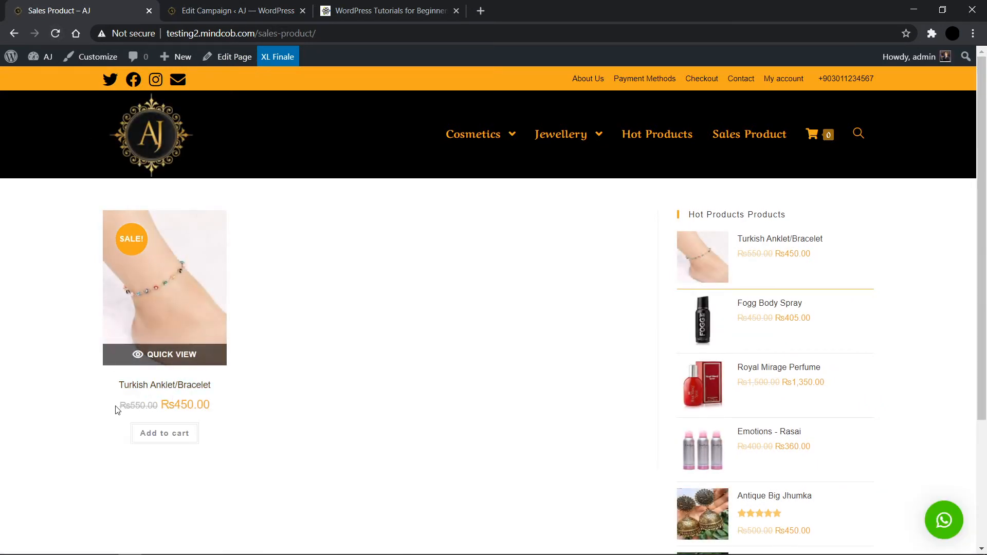
drag(118, 410, 216, 407)
click(228, 408)
drag(115, 409, 227, 399)
click(228, 400)
Open the Emotions - Rasai product from the Hot Products list and check its countdown timer.
mouse_move(493, 130)
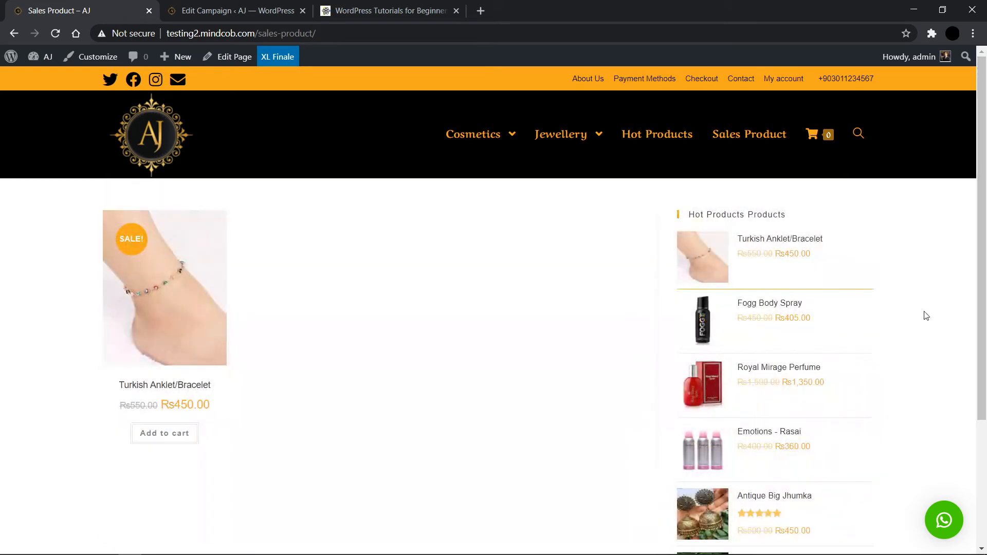
scroll(767, 393, down, 2)
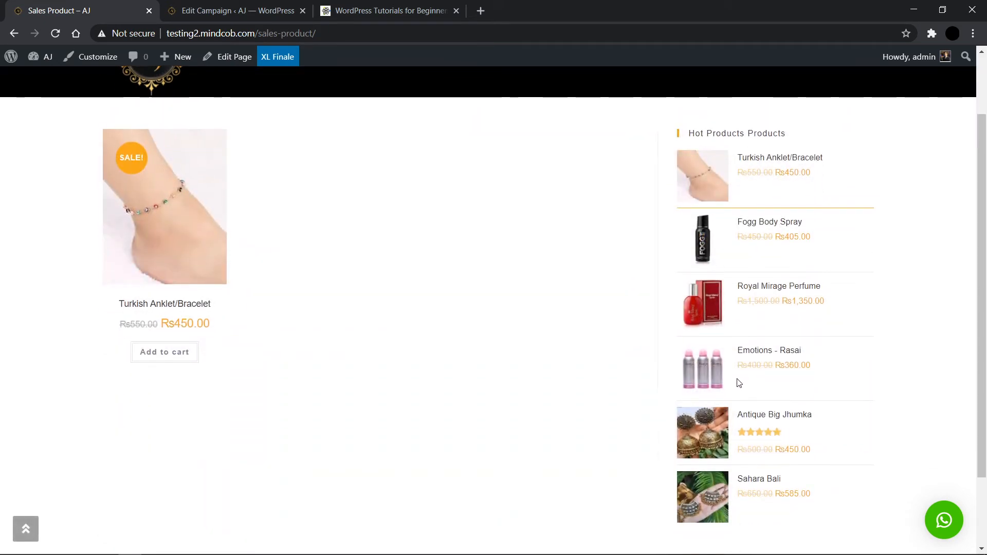
click(719, 377)
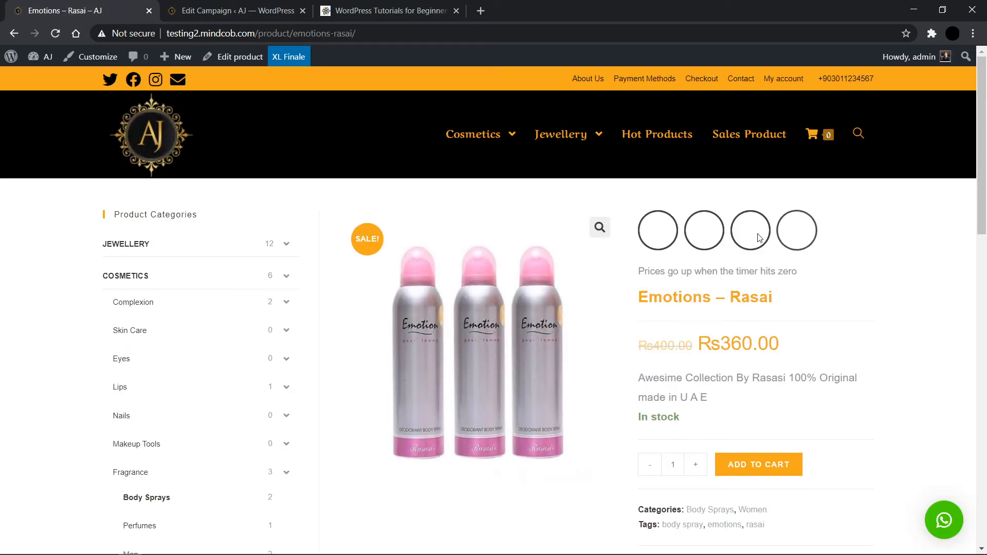
In the x1 campaign's element settings, set the countdown timer's background/border colour to #996915.
click(236, 10)
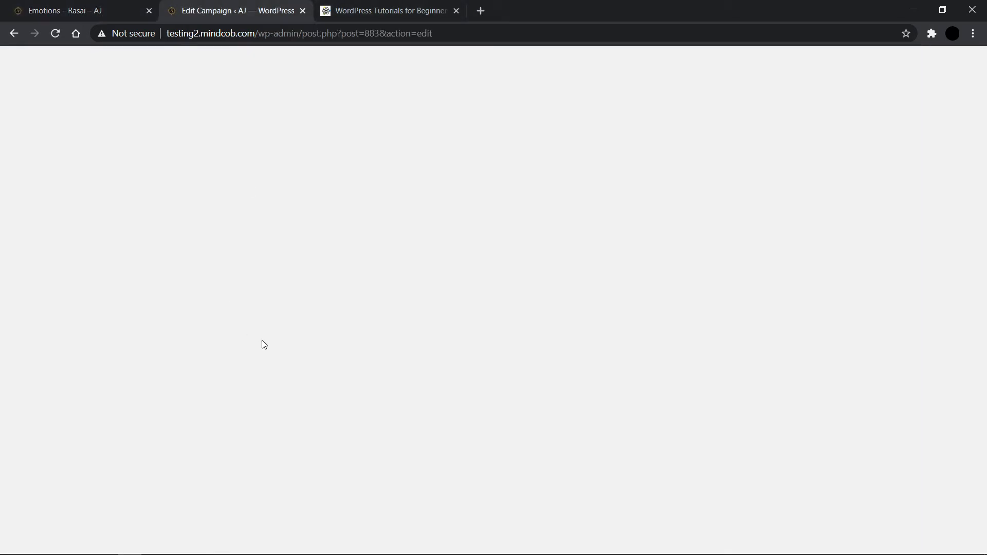
scroll(218, 338, down, 3)
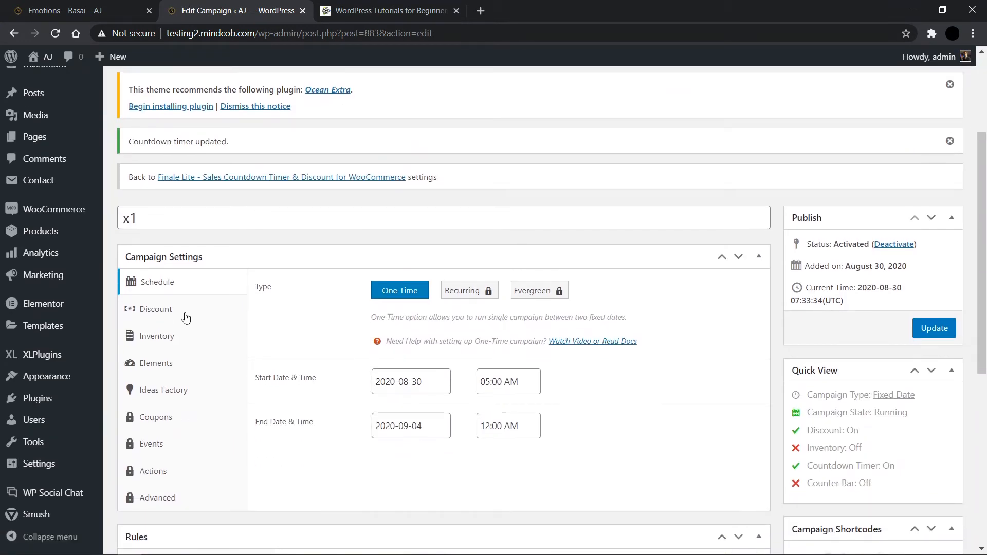
click(174, 336)
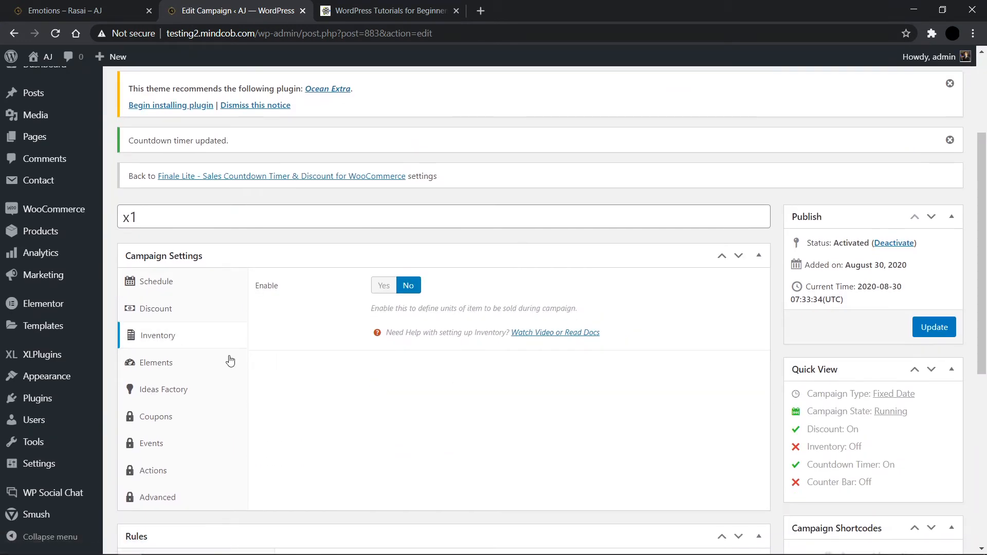
click(192, 367)
scroll(509, 455, down, 6)
scroll(508, 455, down, 4)
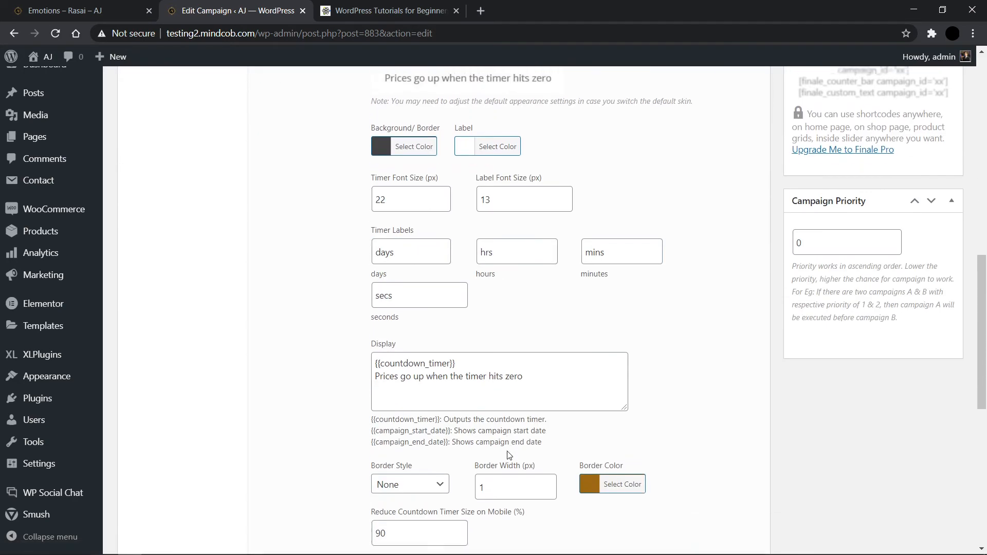
scroll(417, 306, up, 3)
click(414, 293)
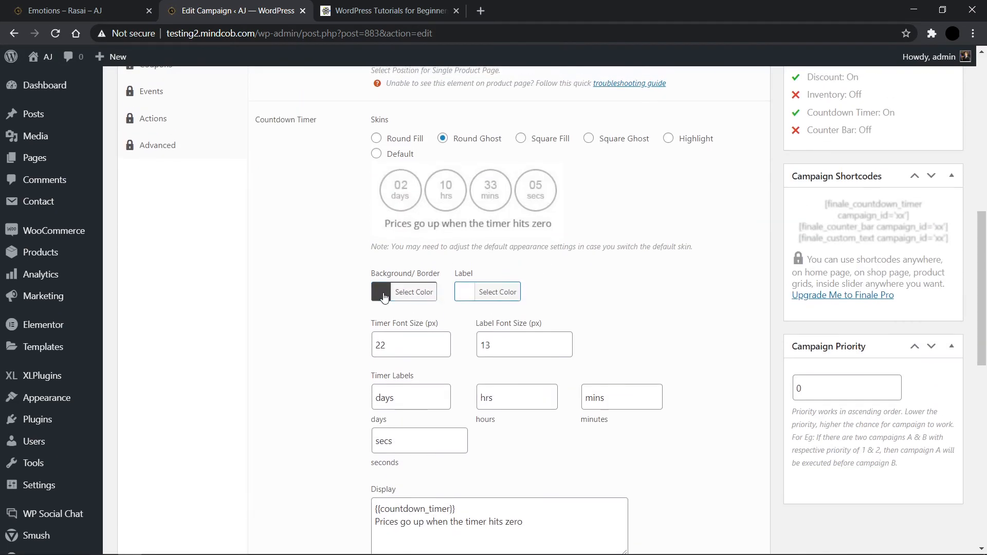
drag(411, 316, 386, 315)
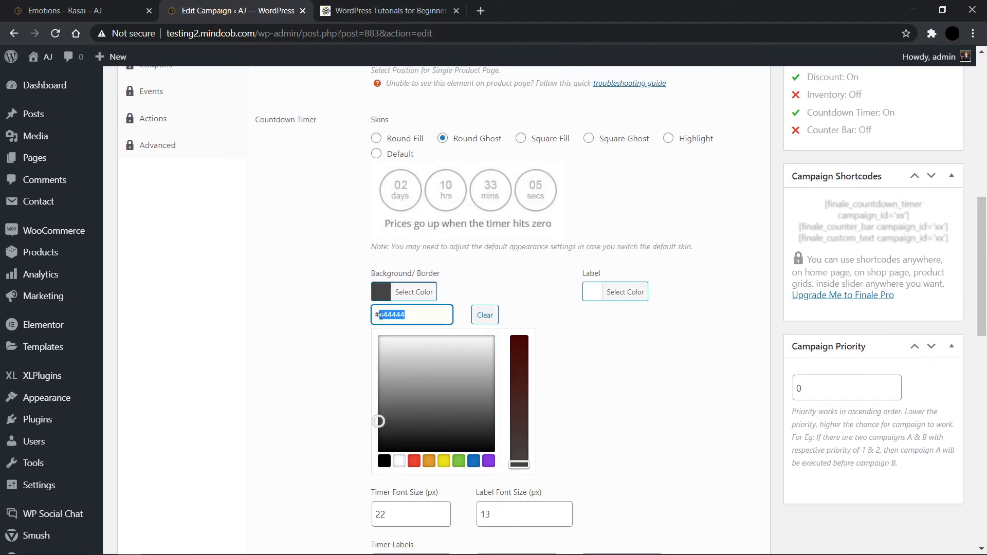
text(996915)
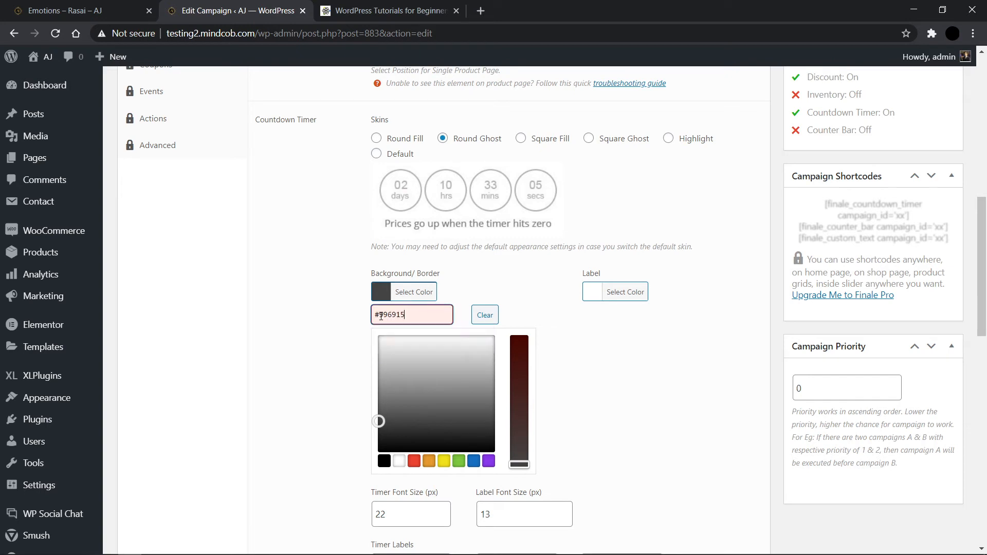
Set the countdown timer's label colour to #996915.
click(595, 294)
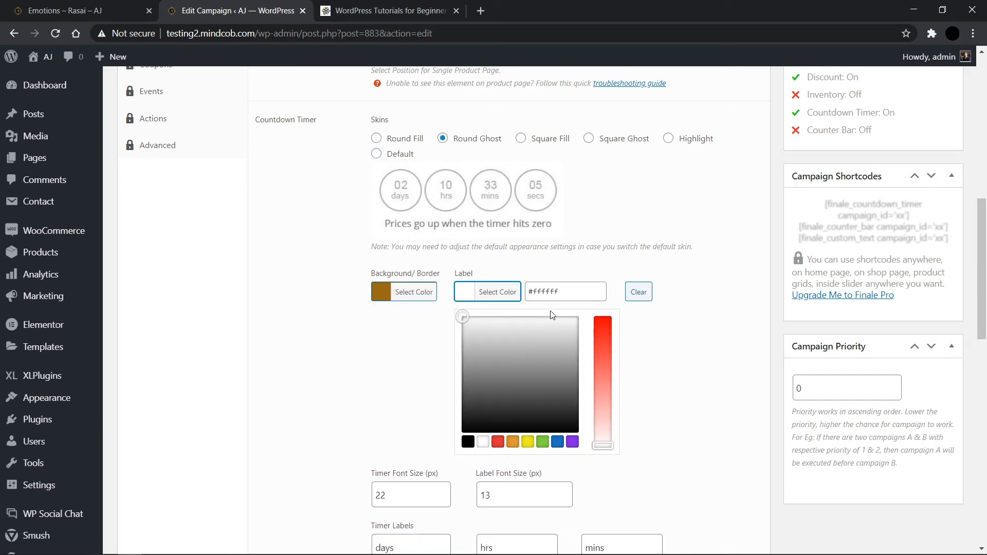
drag(570, 295, 532, 298)
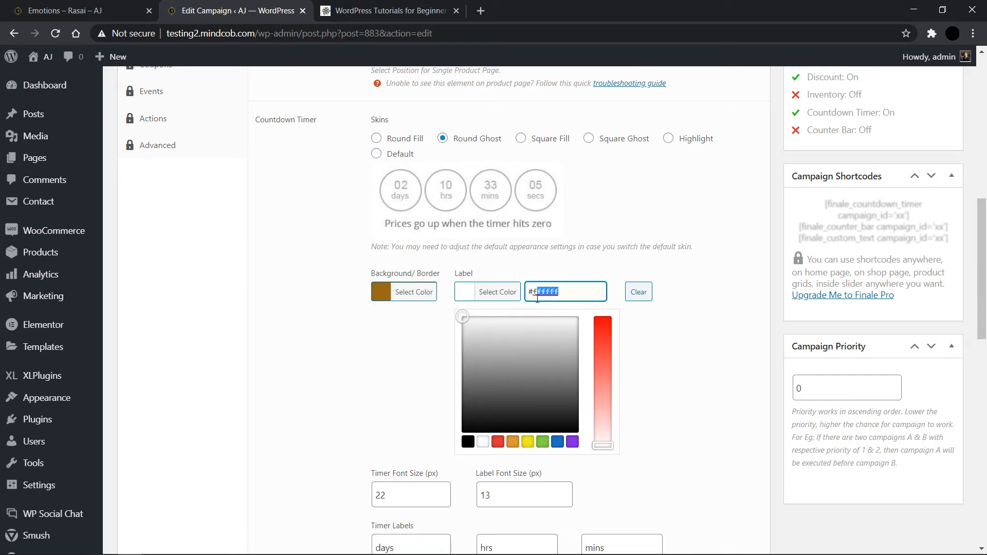
text(99691)
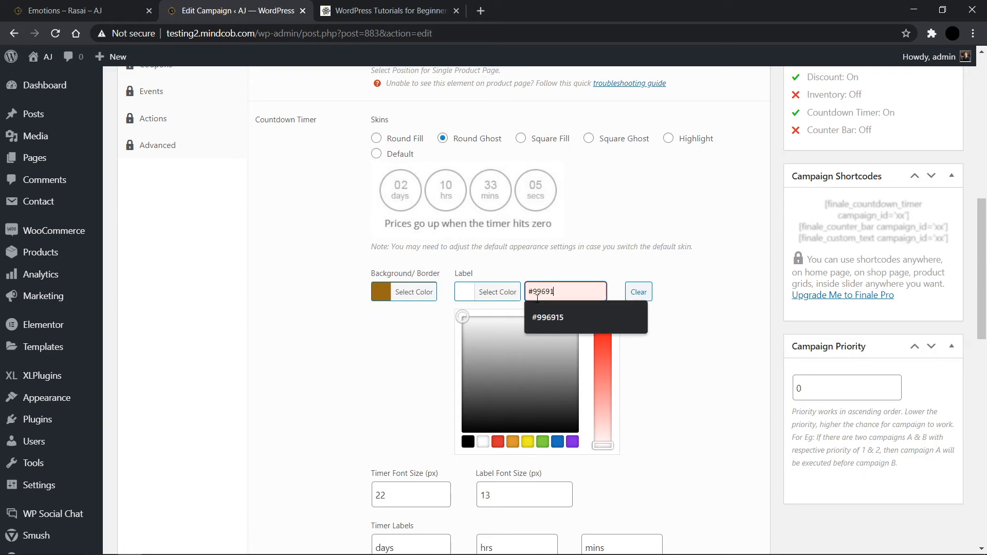
text(5)
click(733, 381)
Look over the remaining countdown timer settings and update the x1 campaign.
scroll(733, 381, down, 6)
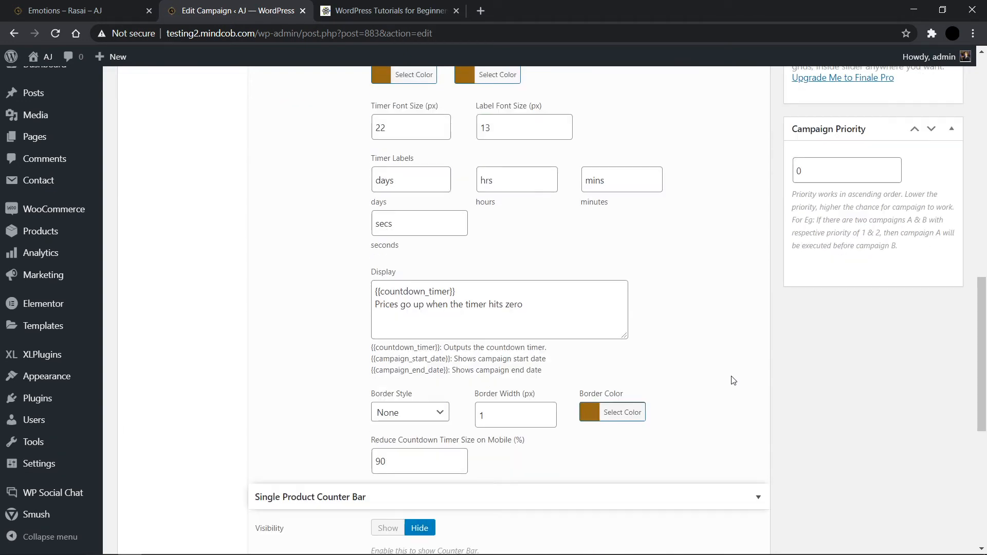
scroll(576, 295, up, 7)
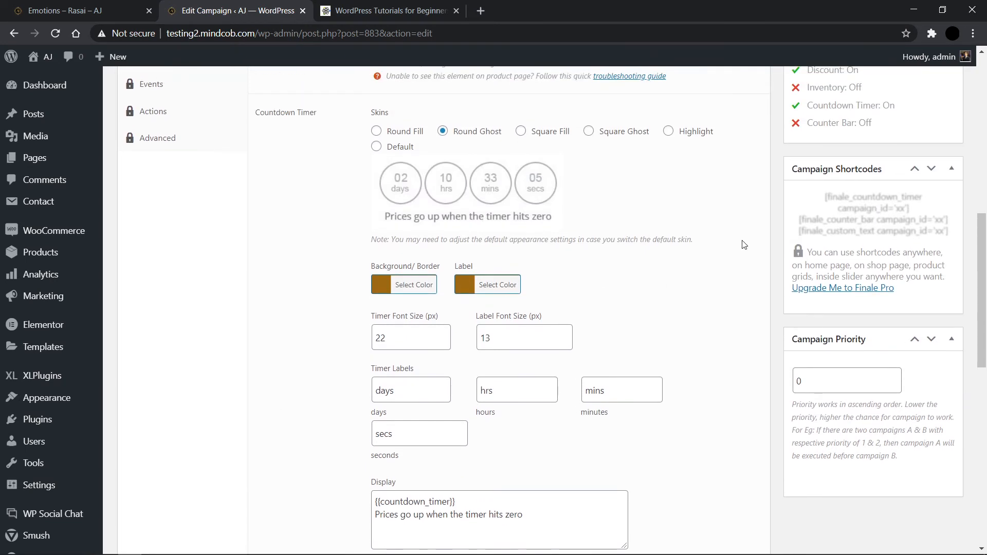
scroll(755, 360, up, 2)
scroll(926, 157, up, 1)
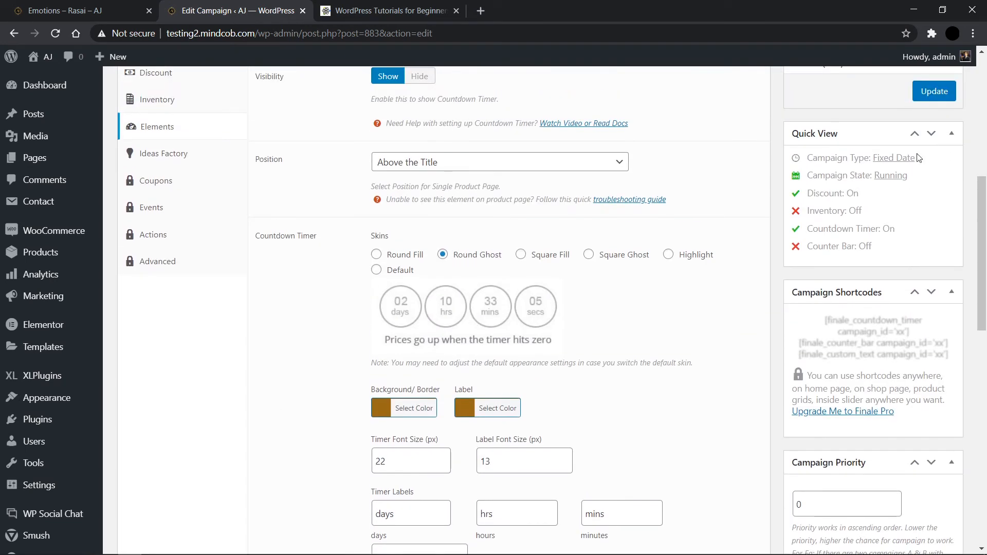
click(931, 92)
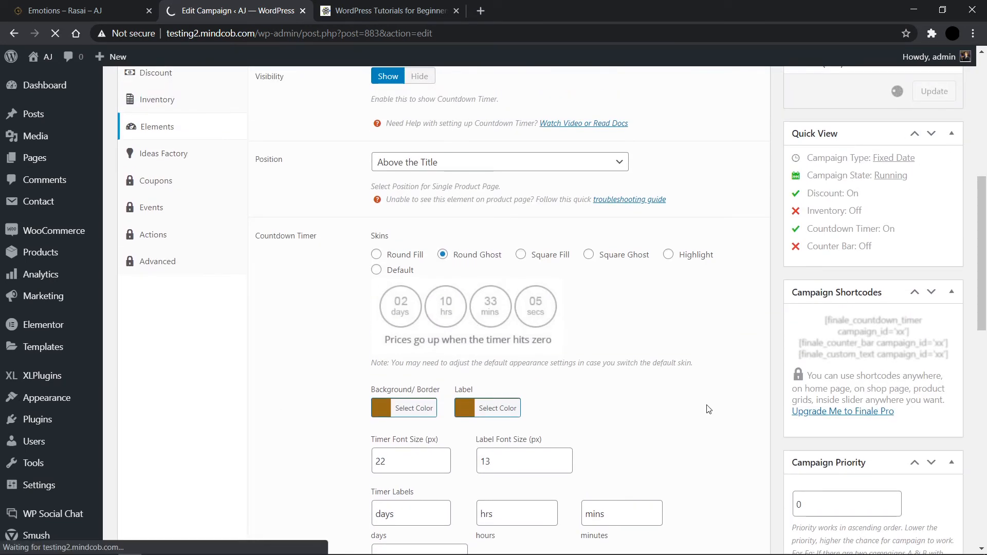
Reload the Emotions - Rasai product page and examine the recoloured countdown timer and the rest of the page.
click(104, 5)
click(172, 8)
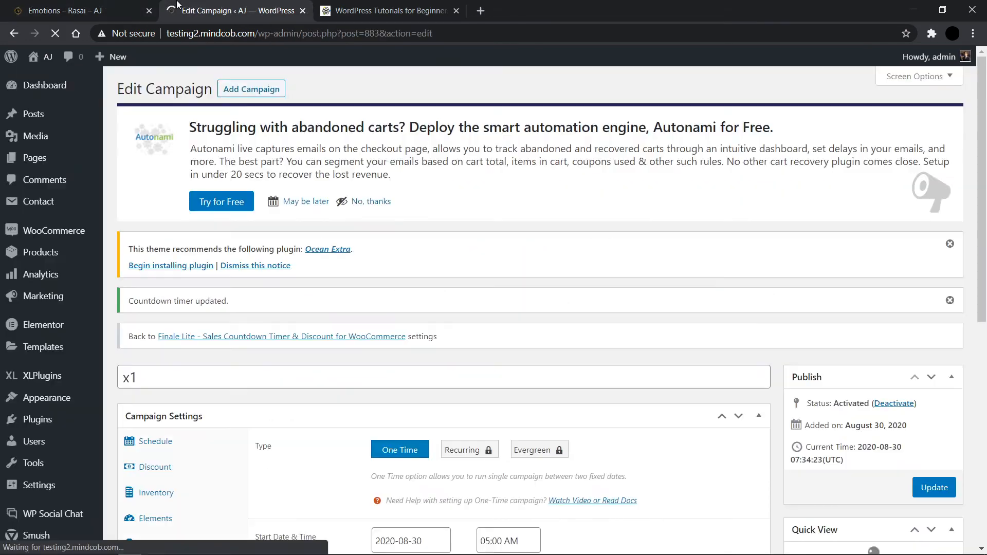
click(102, 5)
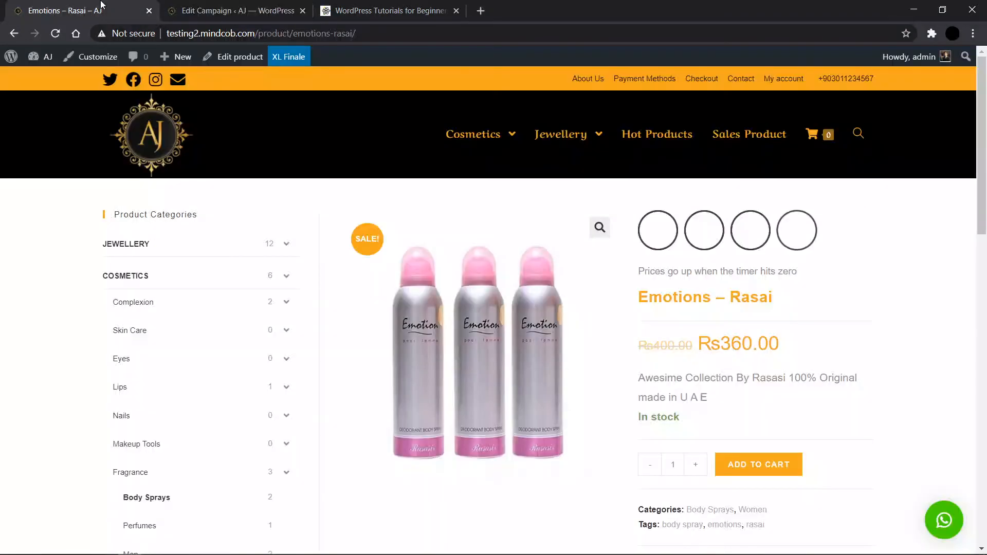
click(59, 38)
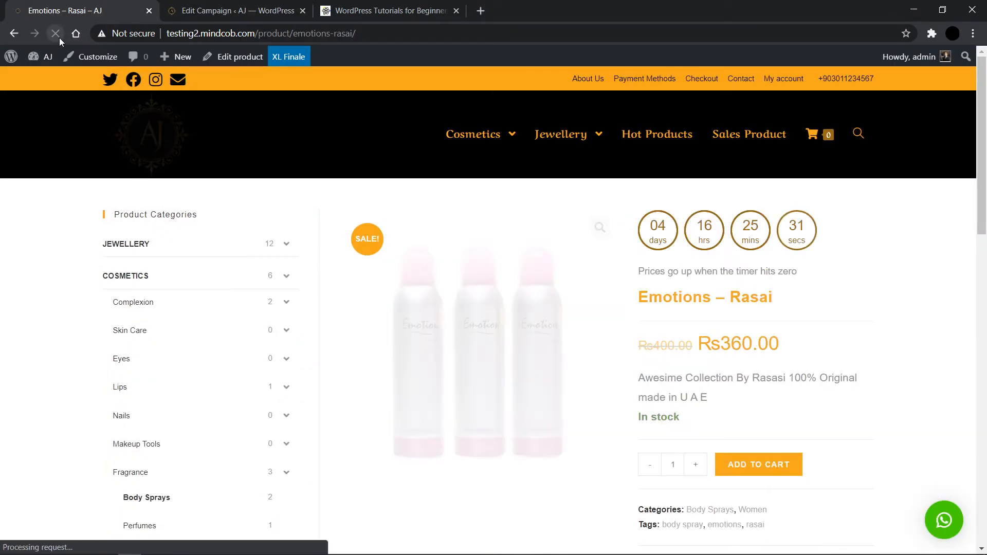
mouse_move(481, 134)
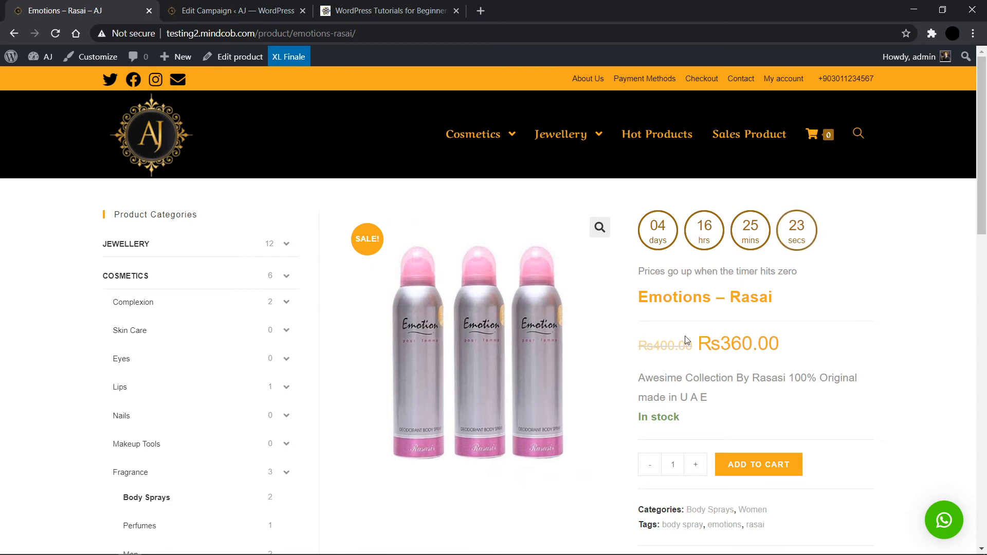
scroll(621, 431, down, 15)
scroll(622, 432, up, 15)
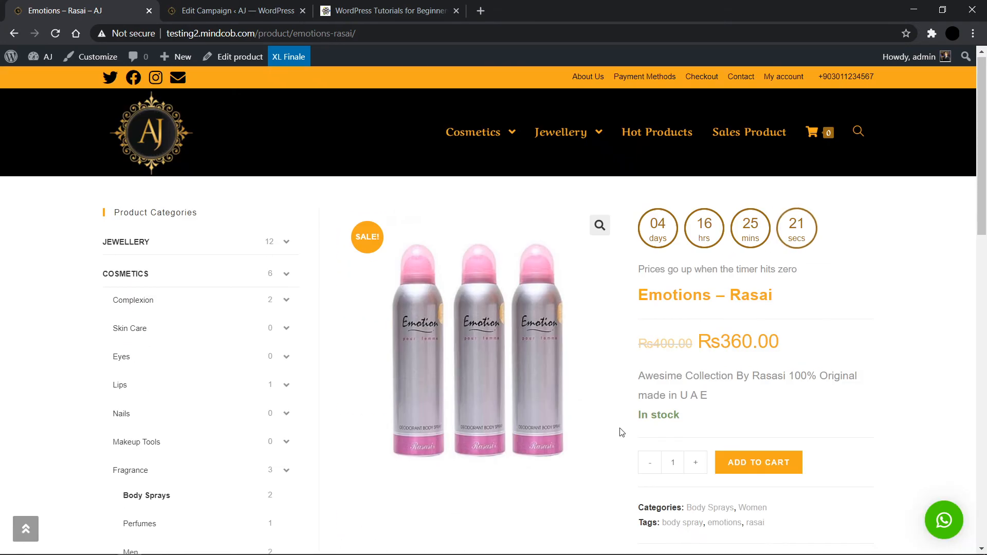
Go to the store's home page, then return to the x1 campaign and look over its schedule and rules.
click(140, 135)
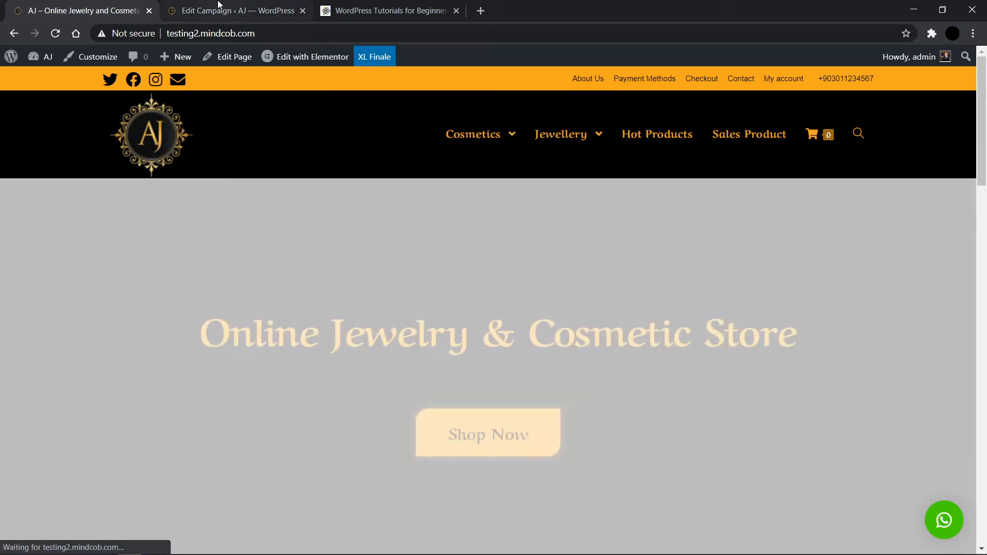
click(218, 7)
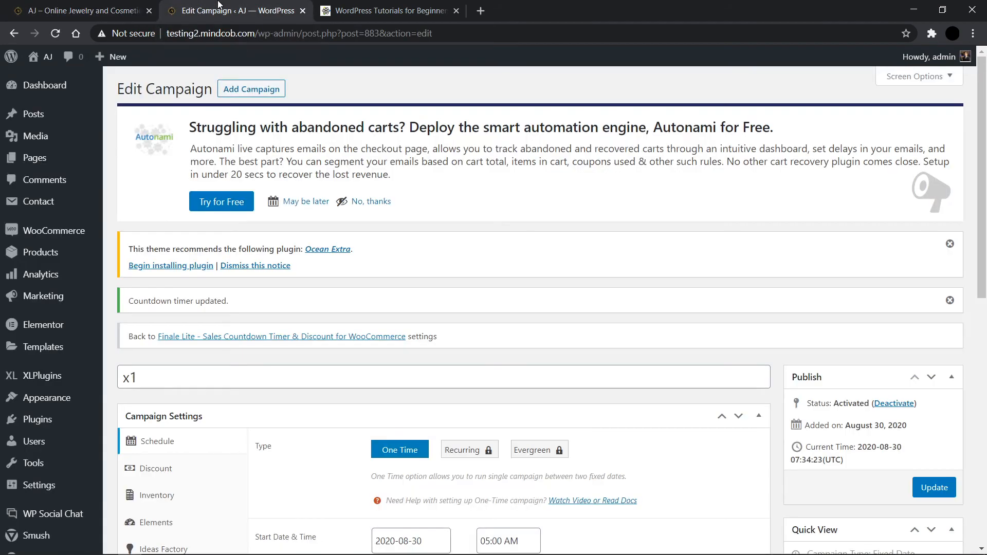
scroll(252, 278, down, 8)
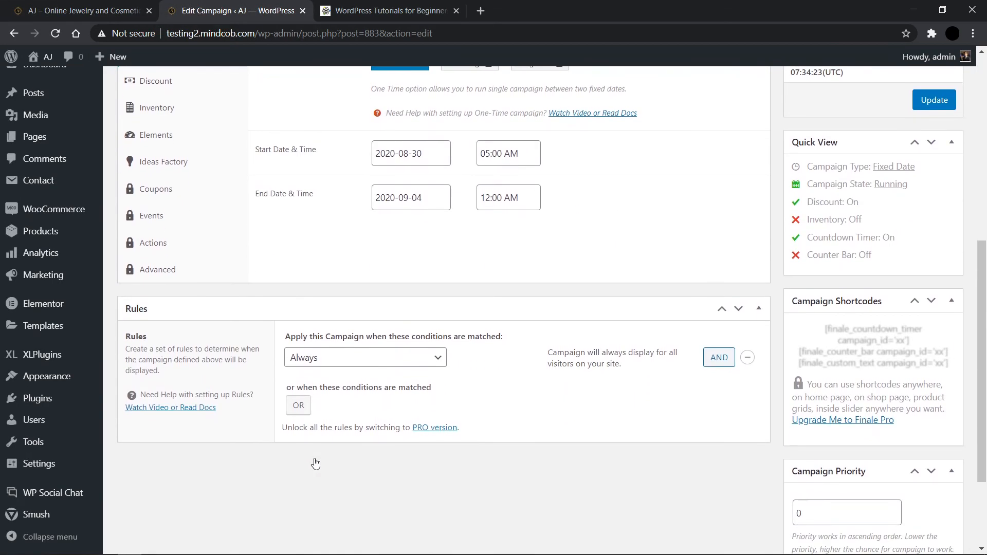
scroll(313, 458, up, 5)
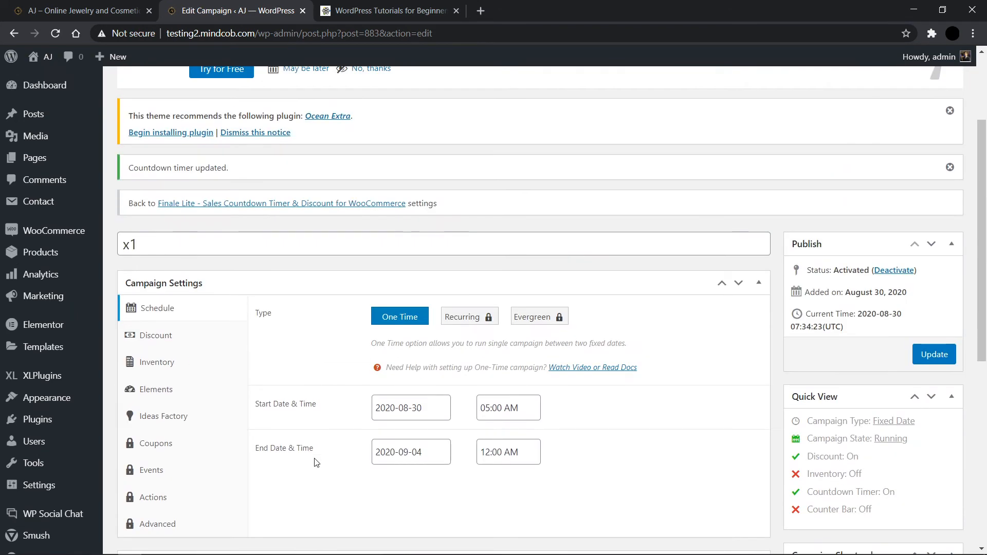
Deactivate the Finale Lite plugin in the installed plugins list, with "I am going to upgrade to PRO version" as the reason.
click(20, 420)
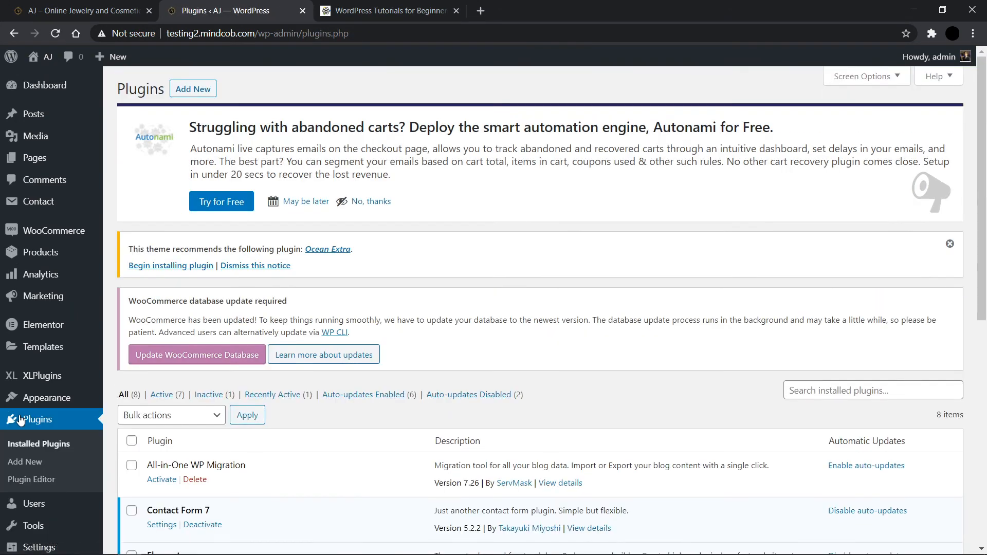
scroll(553, 324, down, 2)
scroll(553, 324, down, 6)
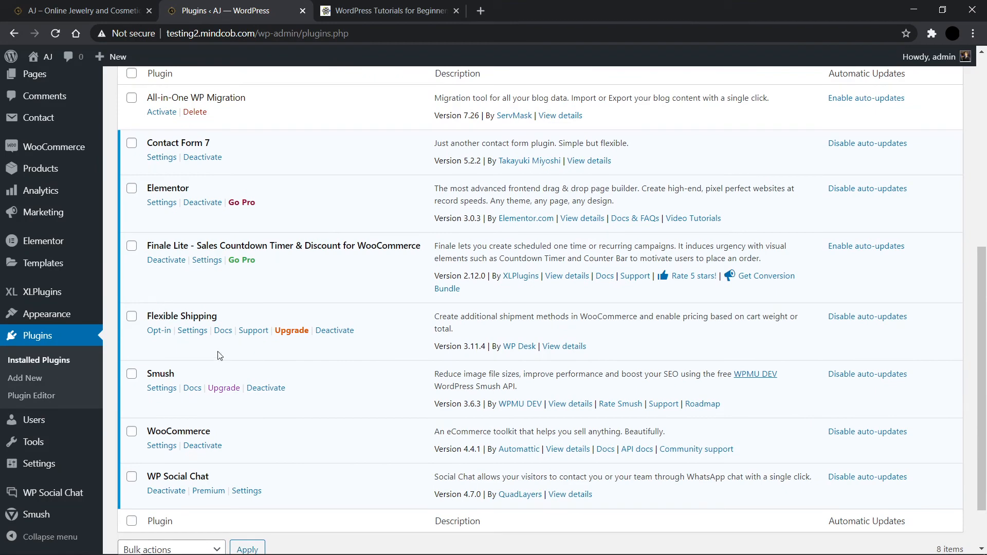
click(334, 331)
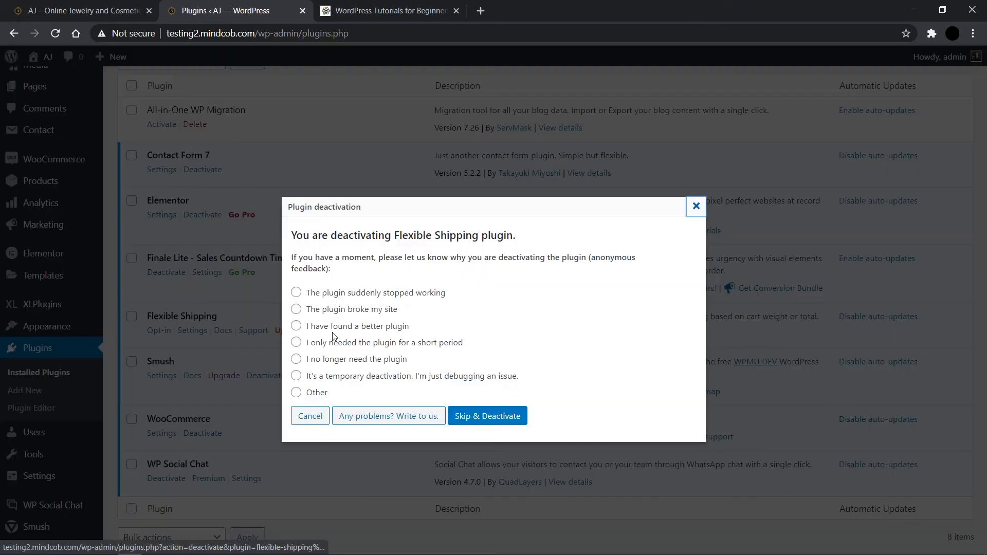
click(695, 207)
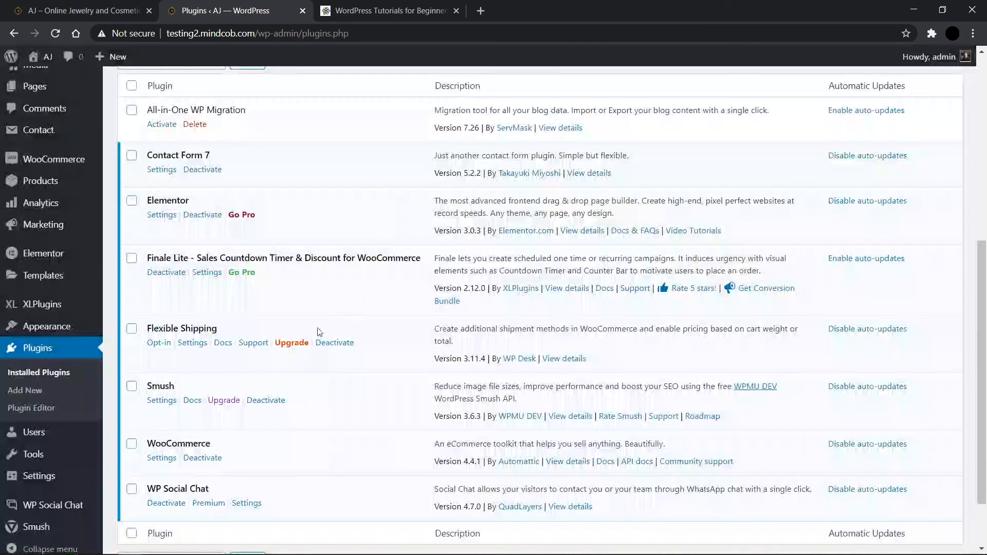
scroll(247, 419, down, 1)
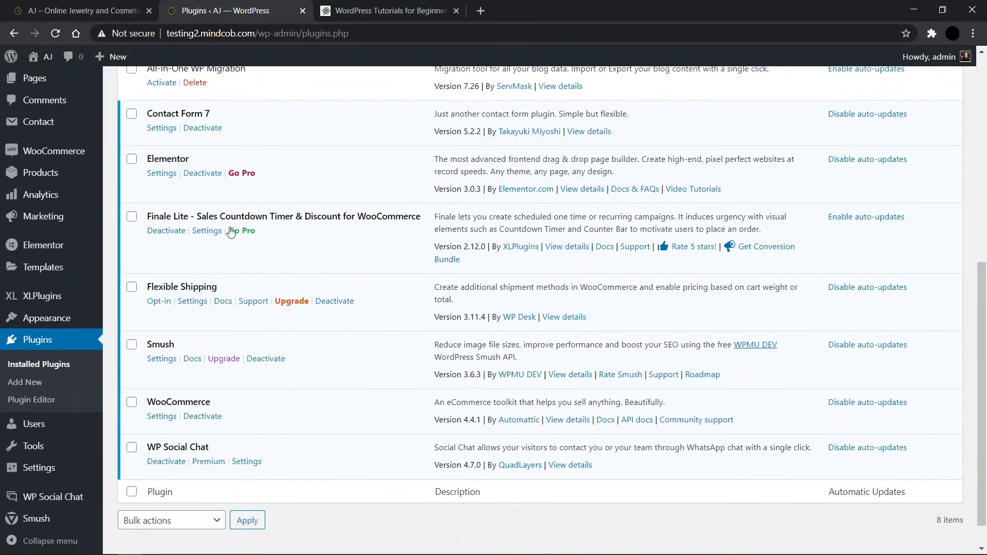
click(170, 234)
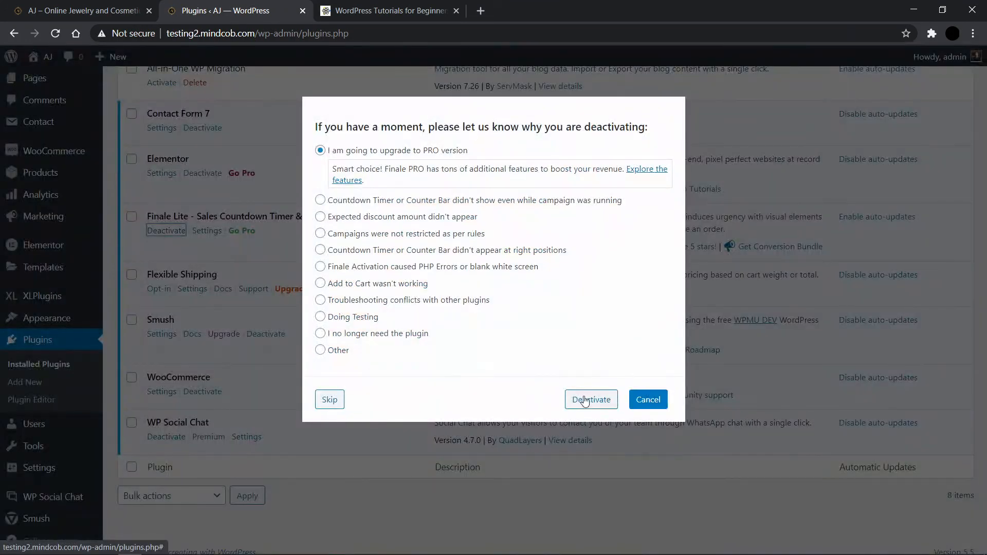
click(600, 405)
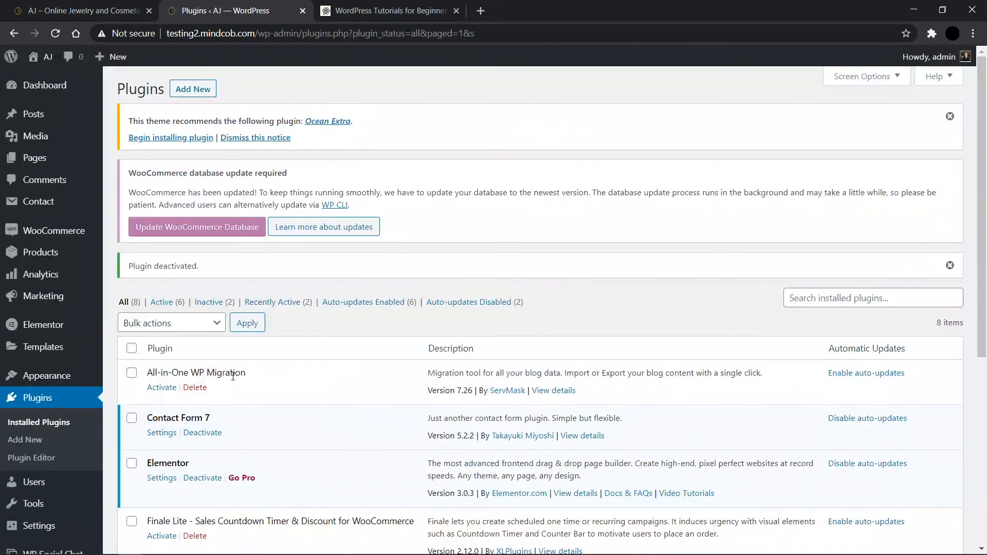
scroll(234, 380, down, 6)
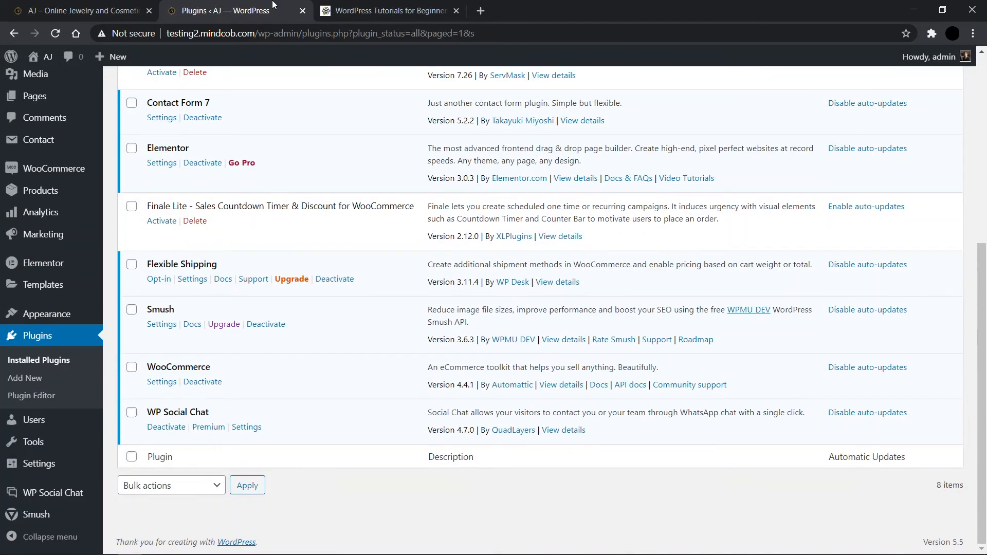
Open the store's shop page from the home page and examine the product listings and prices with Finale Lite deactivated.
click(142, 4)
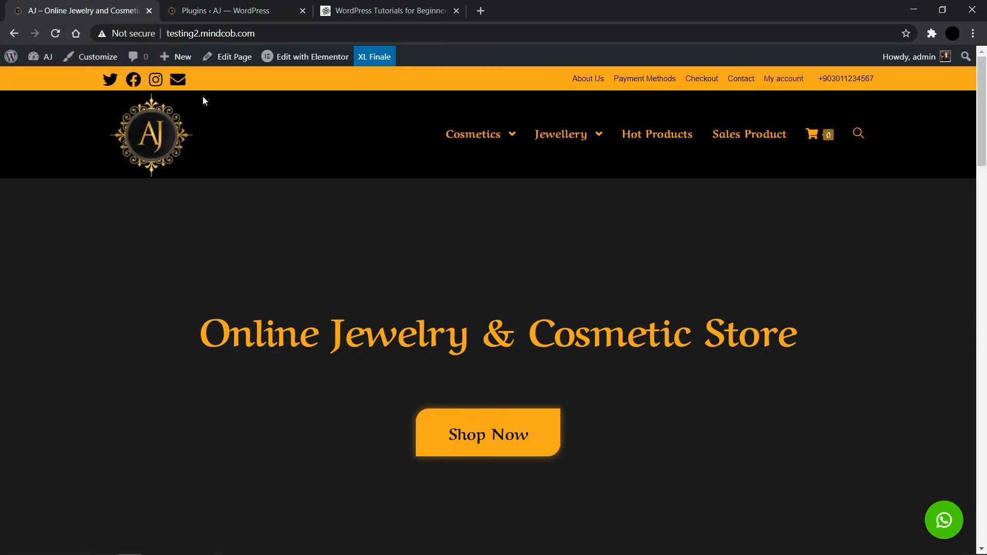
mouse_move(473, 134)
click(482, 444)
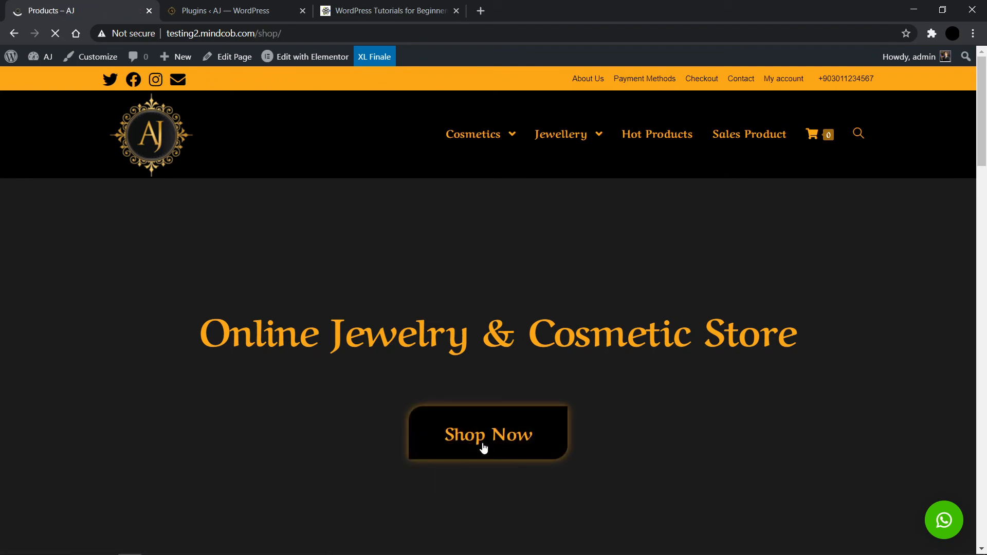
scroll(441, 473, down, 10)
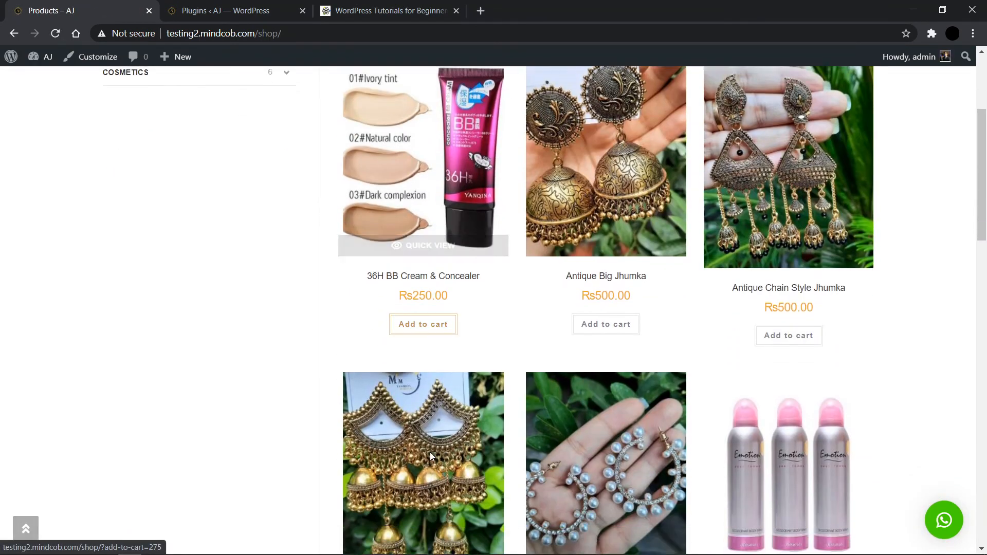
scroll(431, 457, down, 2)
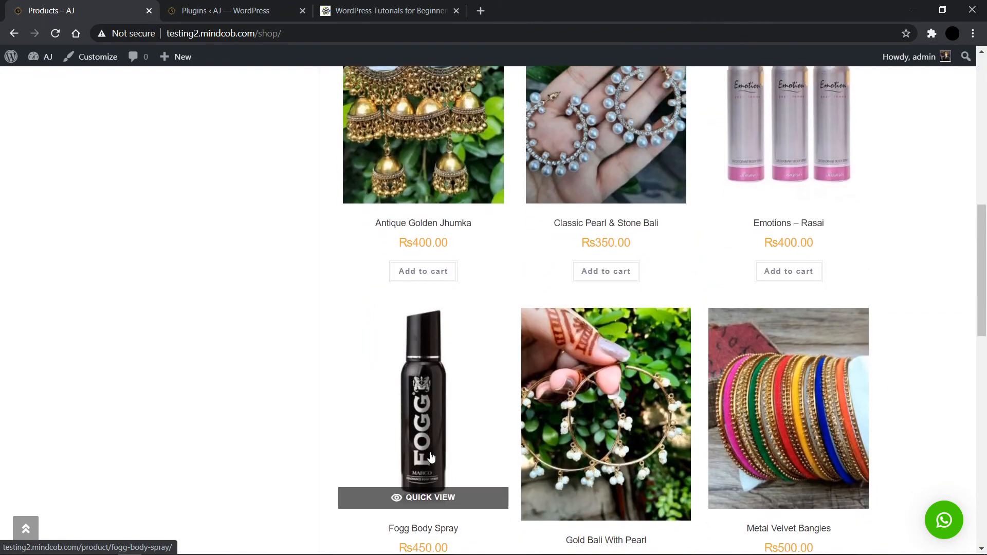
click(219, 8)
click(114, 5)
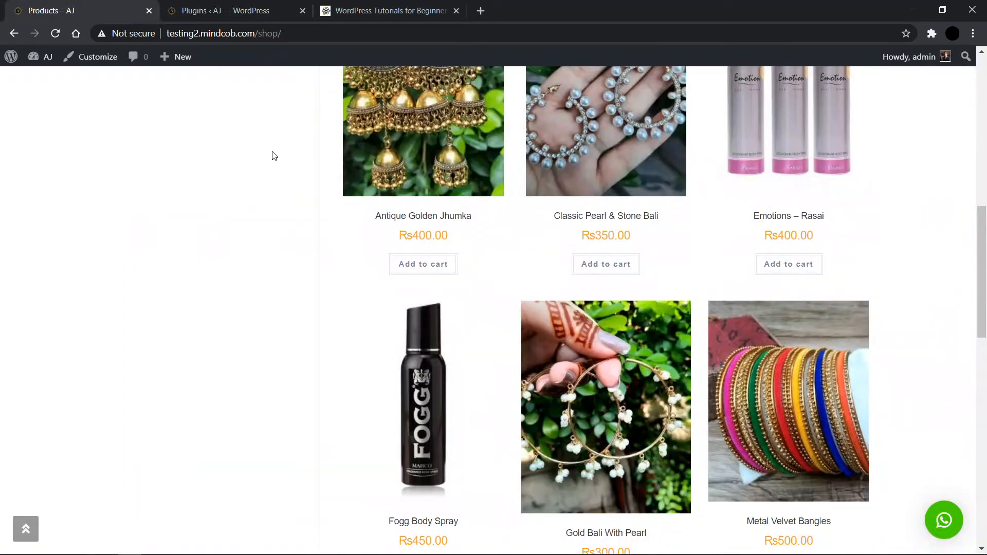
scroll(381, 263, up, 12)
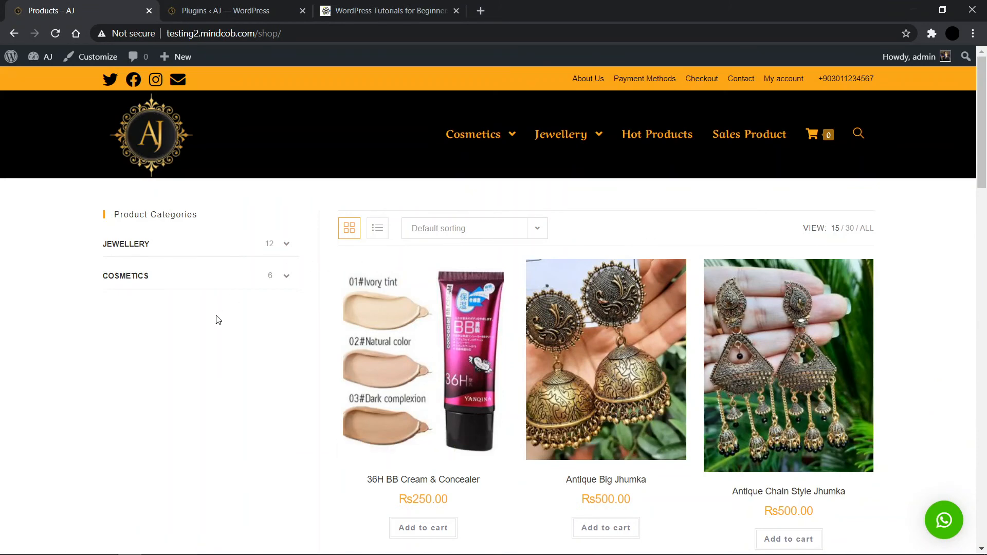
key(alt+Tab)
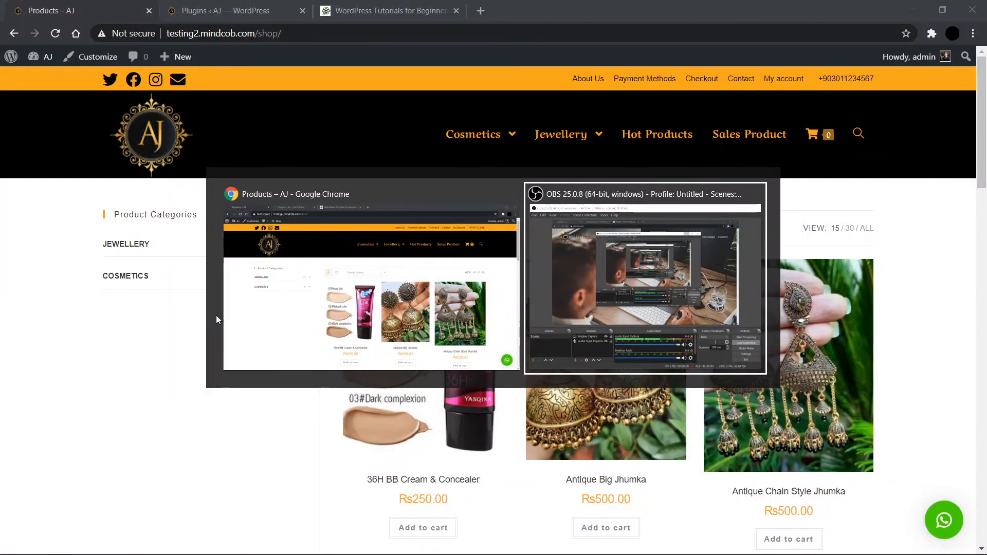